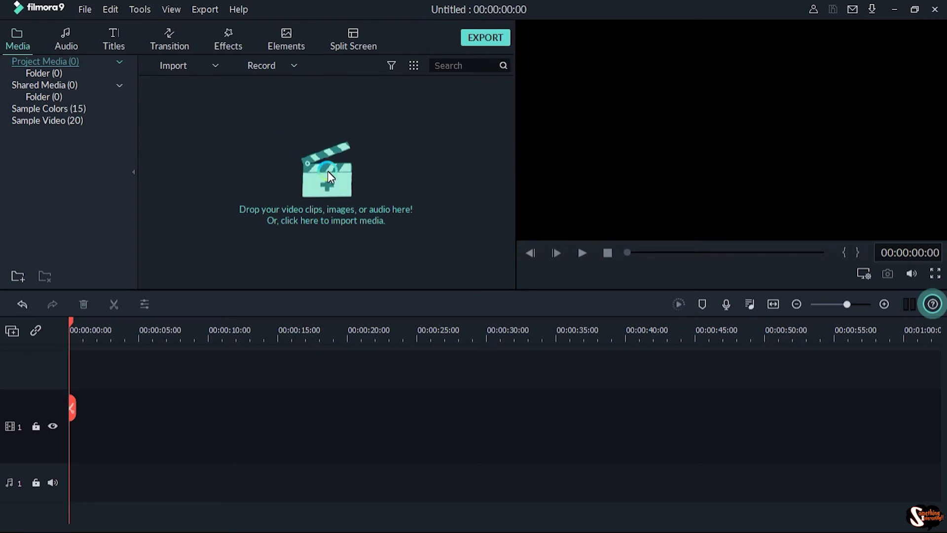
- Import 'vertical_for white background.png' from Downloads using Import Media Files
left_click(174, 65)
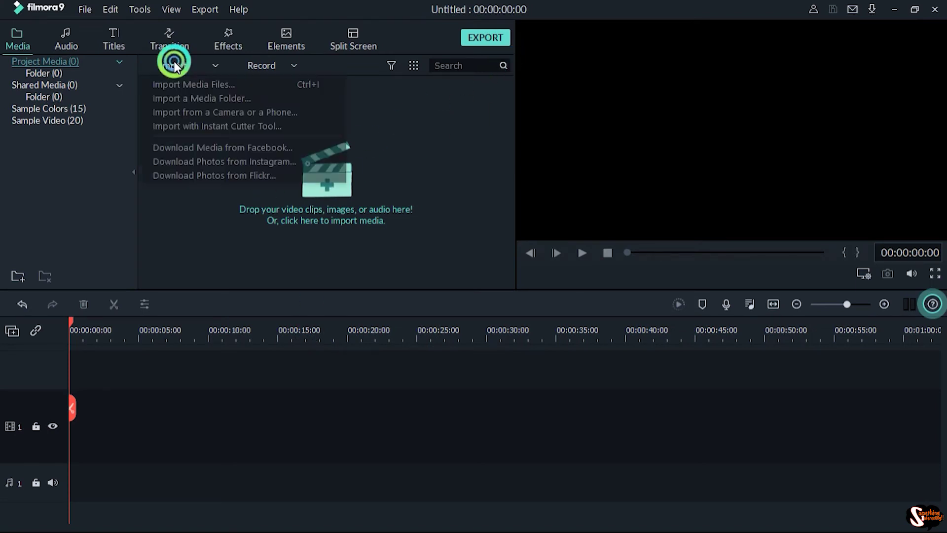
left_click(202, 84)
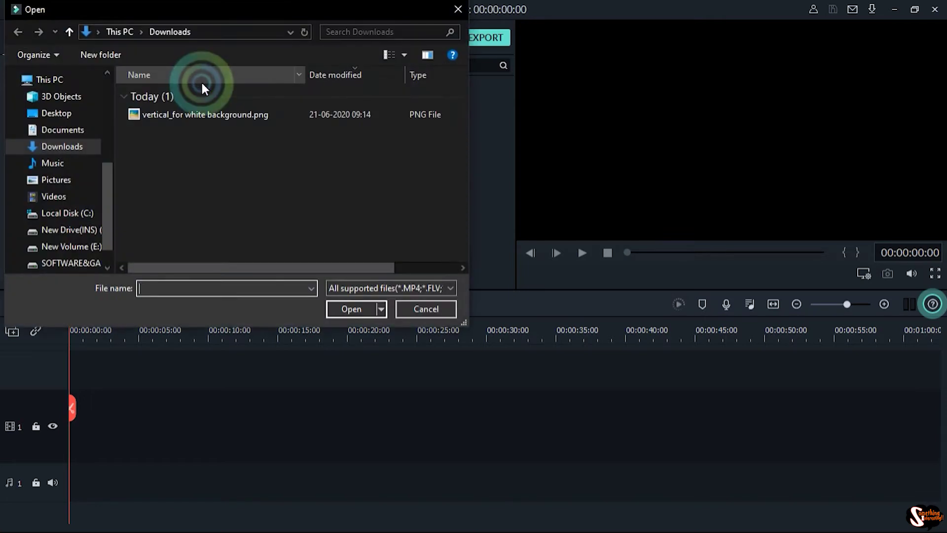
left_click(182, 114)
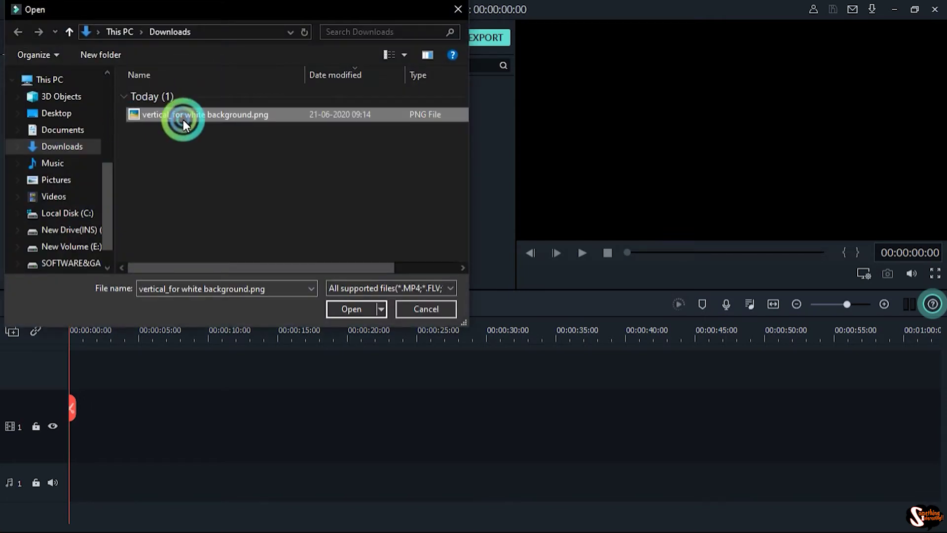
left_click(345, 305)
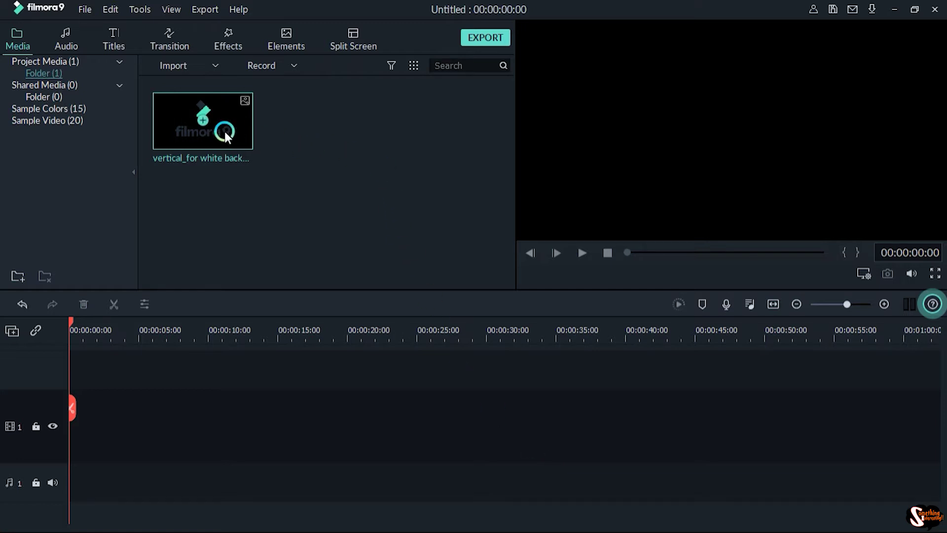
- Add the logo and the Orange sample color to the timeline, with the logo on the track above
left_click_drag(233, 145, 52, 453)
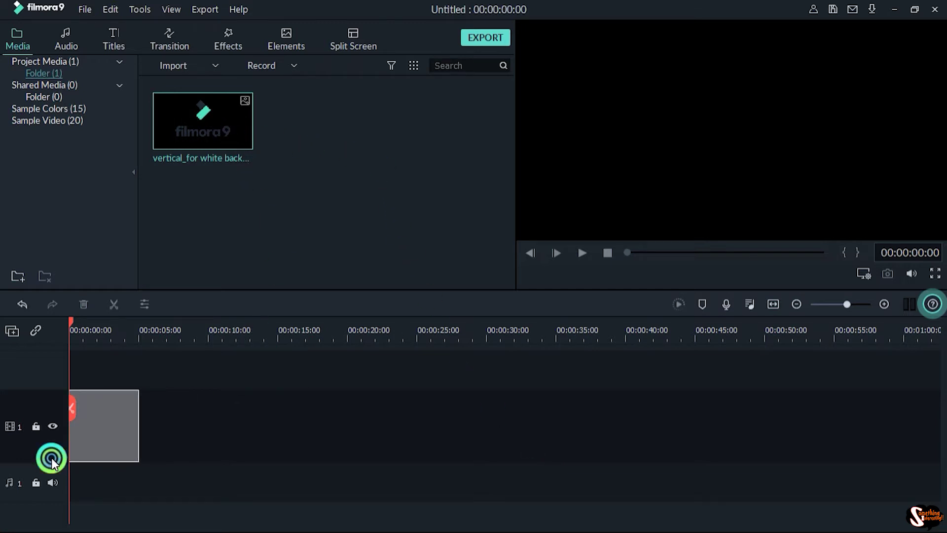
left_click(50, 109)
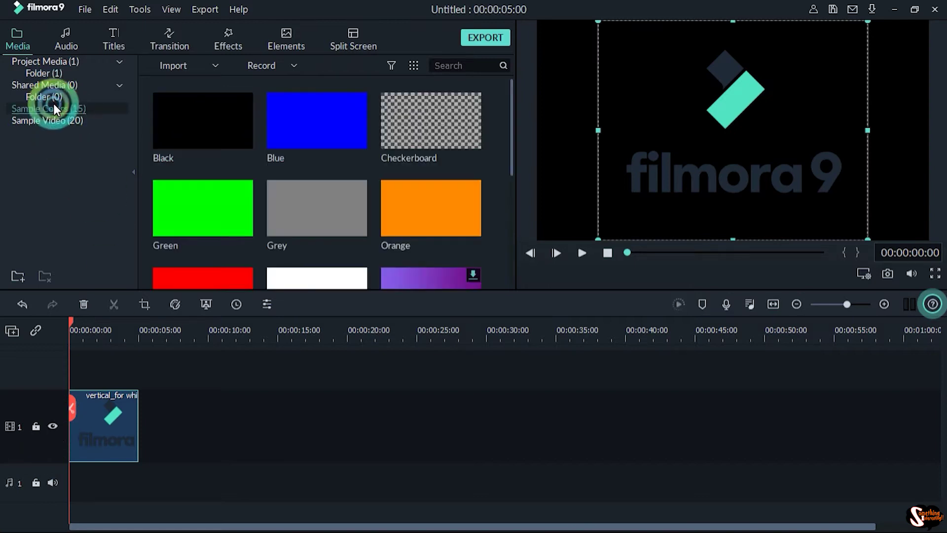
scroll(343, 175, "down", 3)
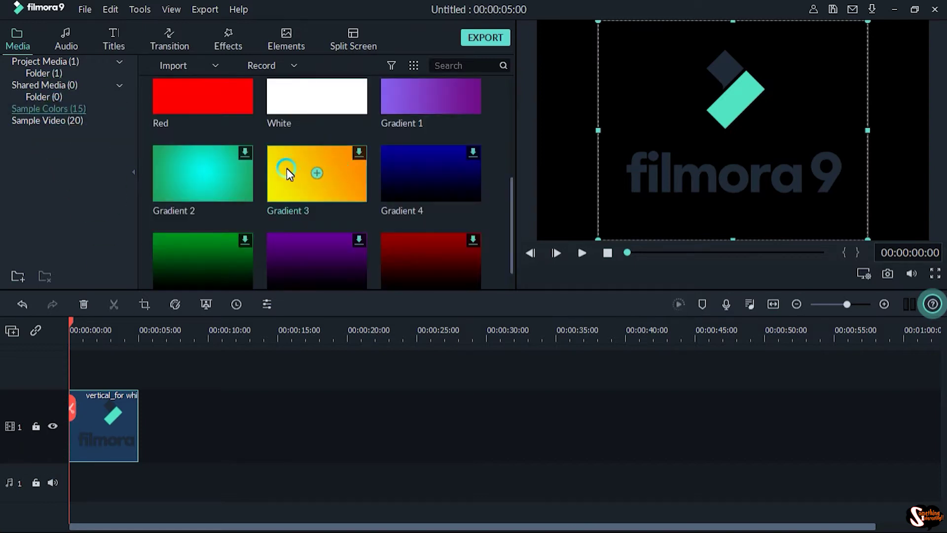
scroll(286, 168, "up", 3)
left_click_drag(431, 208, 33, 378)
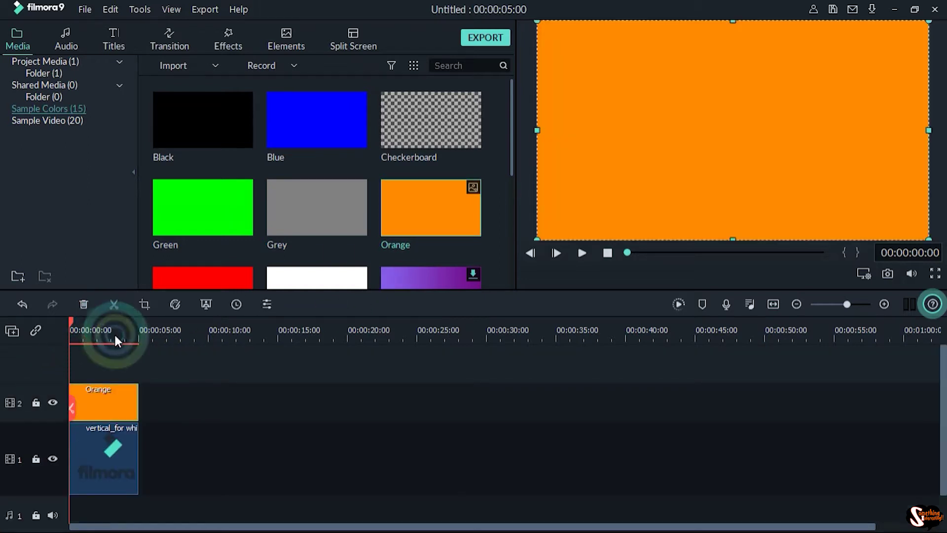
left_click_drag(74, 332, 101, 332)
left_click_drag(103, 456, 121, 360)
left_click(71, 332)
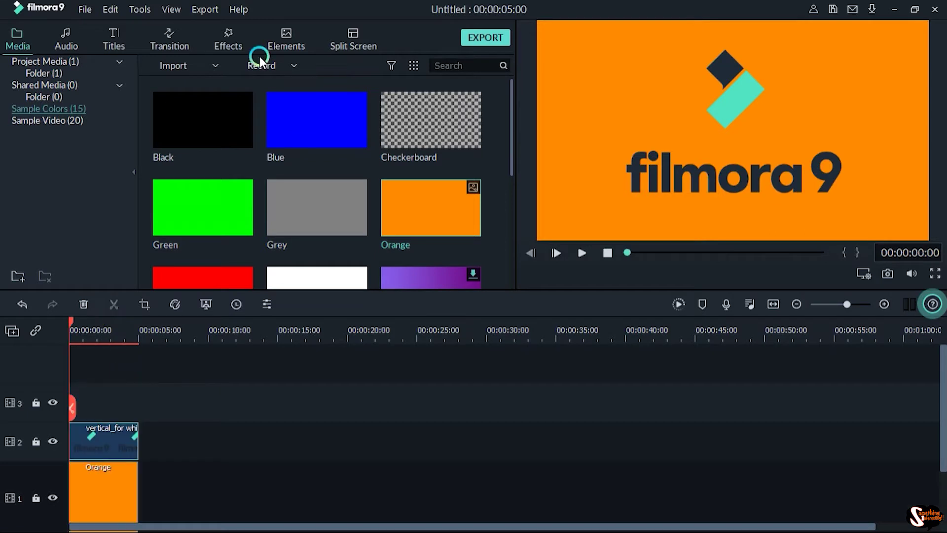
- Apply the Mild filter from the Shake category to the logo clip on track 2
left_click(223, 41)
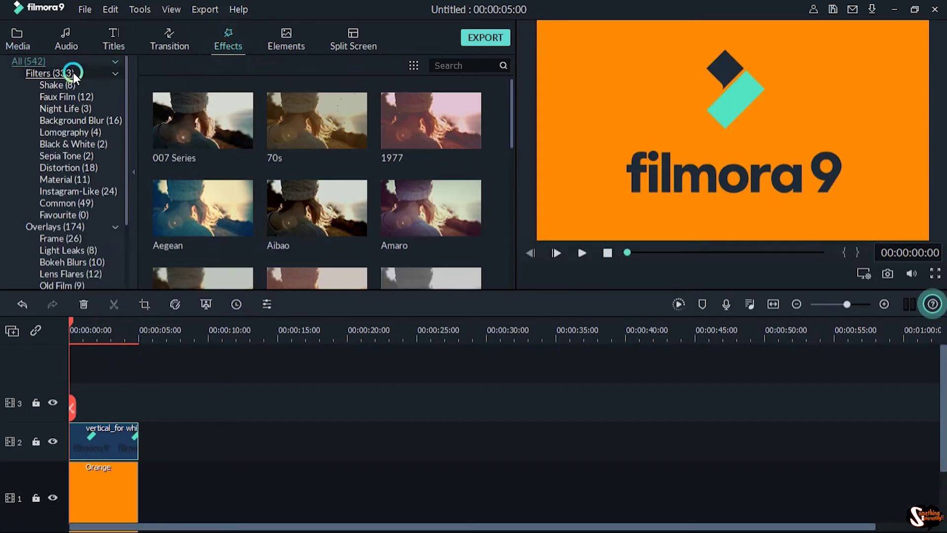
left_click(57, 85)
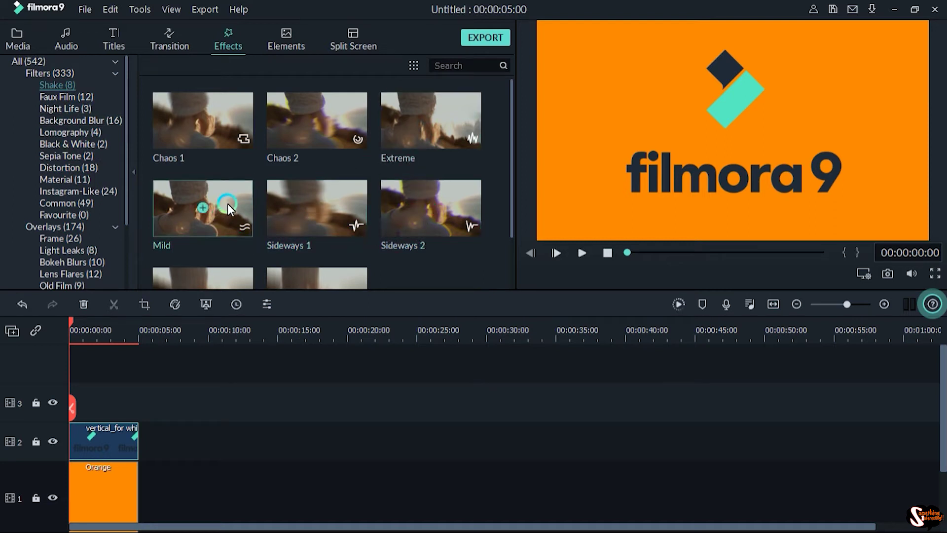
left_click_drag(227, 204, 100, 435)
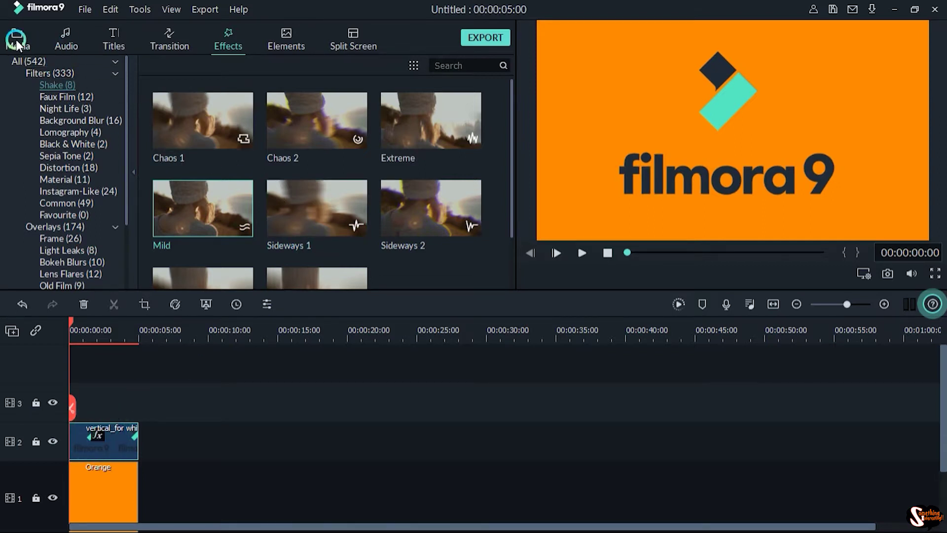
- Preview the Living Pulse - Go Goes music and add it to the audio track
left_click(61, 33)
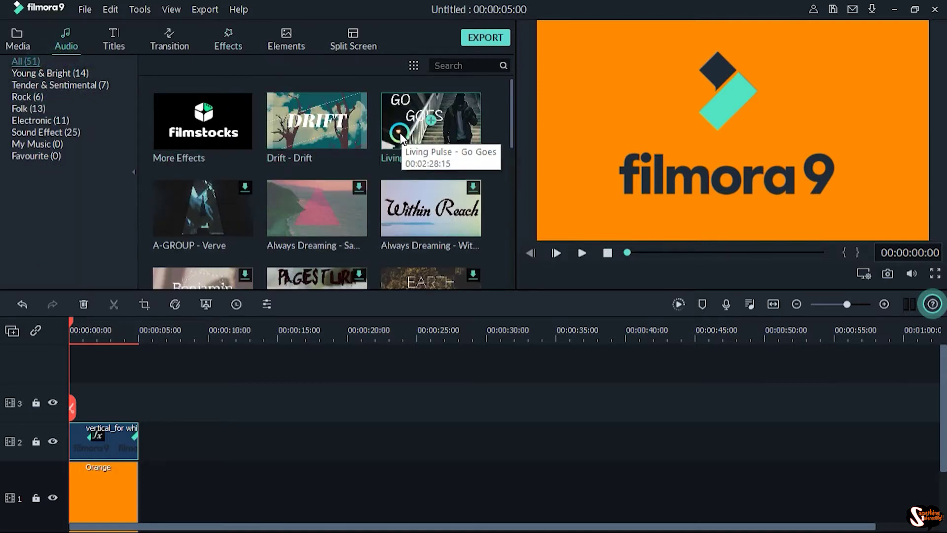
left_click(400, 133)
left_click(582, 253)
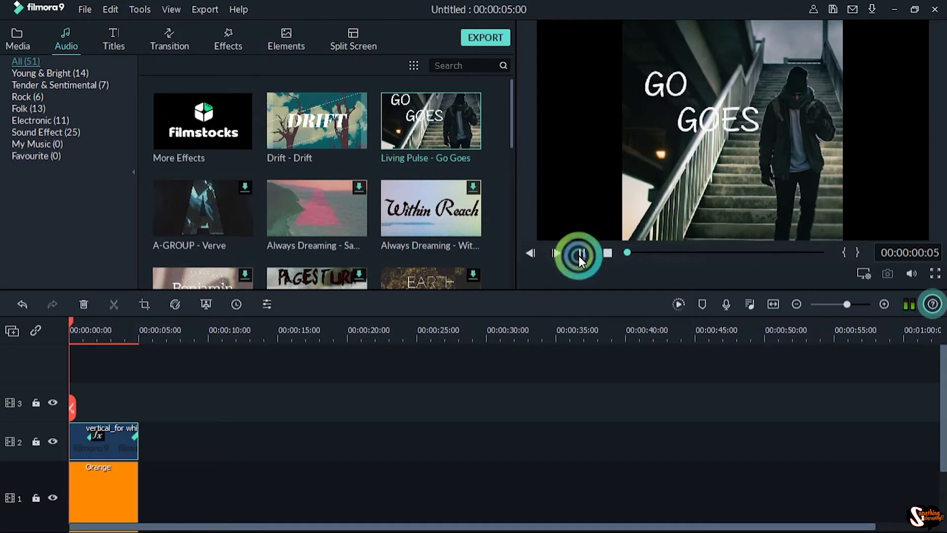
left_click(580, 253)
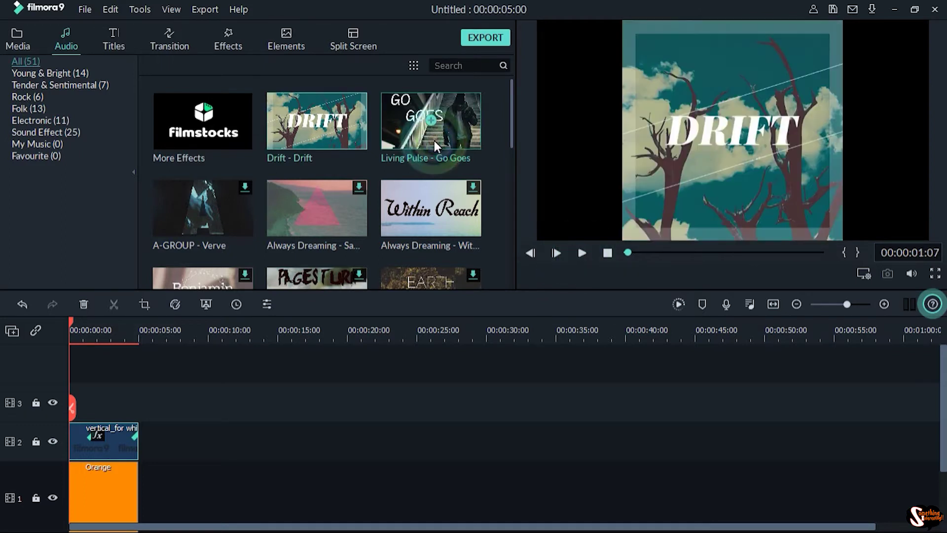
left_click_drag(427, 145, 56, 456)
left_click(319, 330)
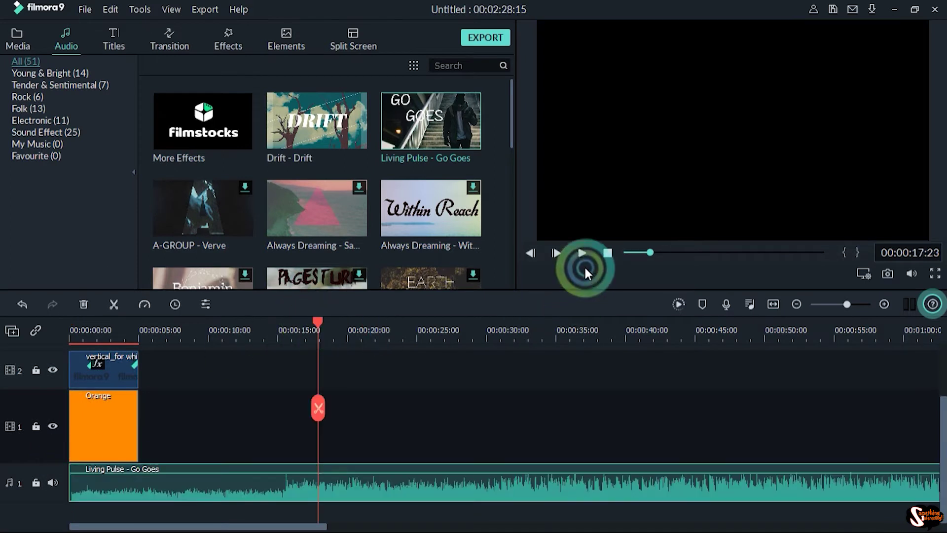
left_click(582, 254)
left_click(584, 254)
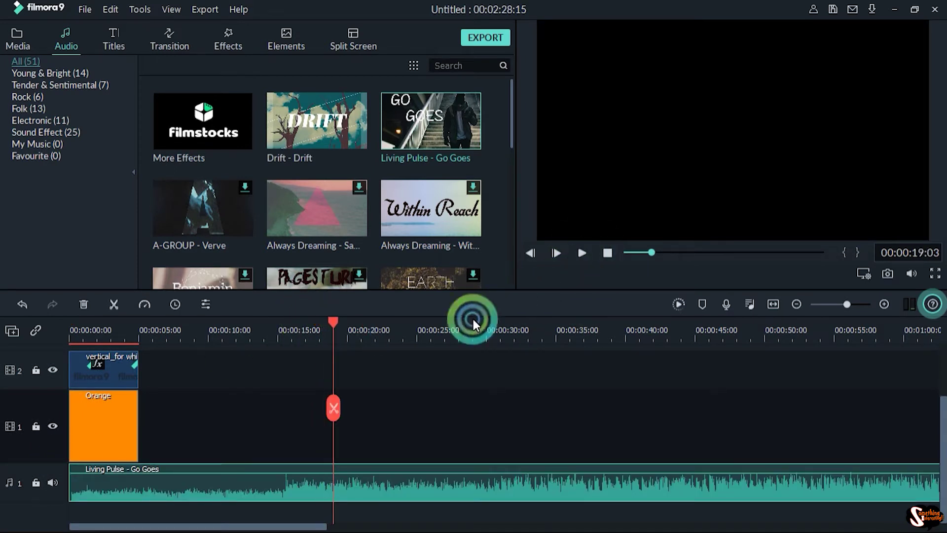
- Split the music at about 00:00:05:01, delete the remainder, and return to the start
left_click_drag(334, 325, 285, 341)
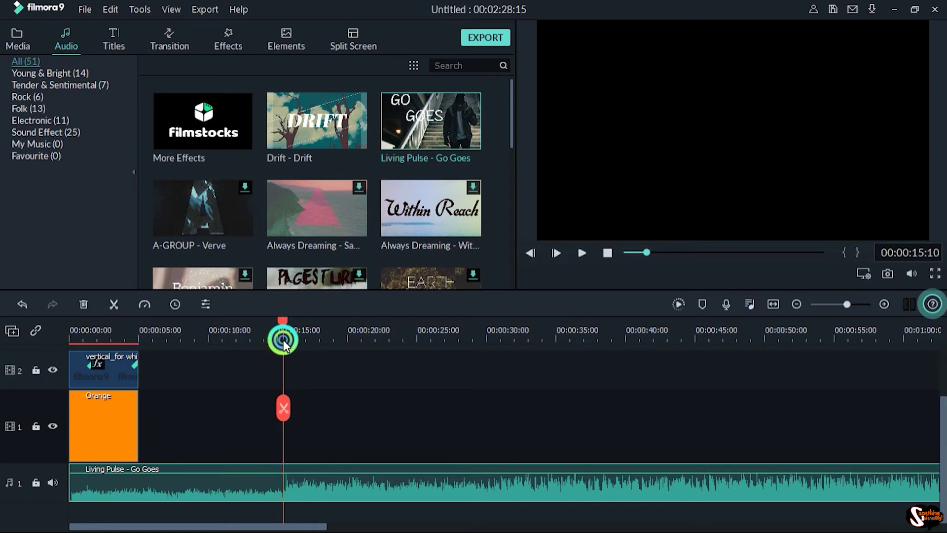
left_click(322, 486)
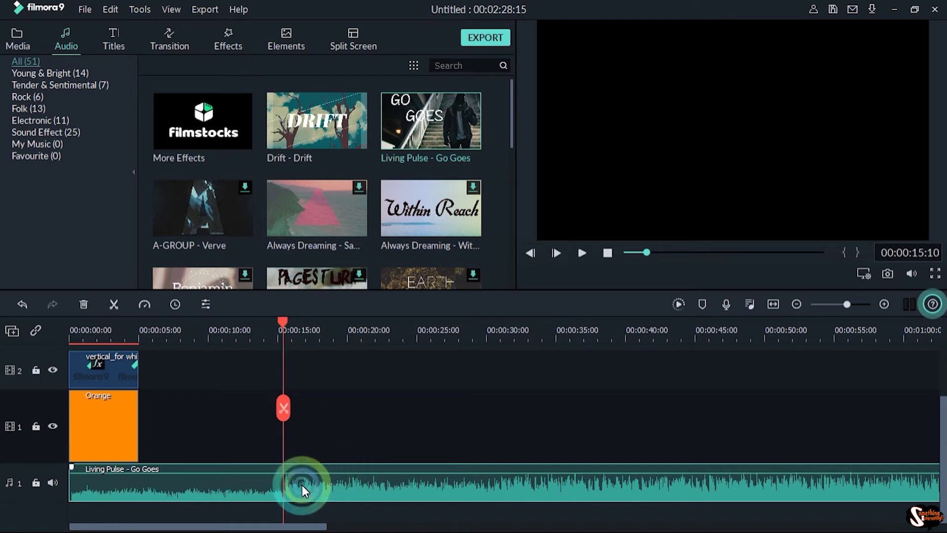
left_click(115, 306)
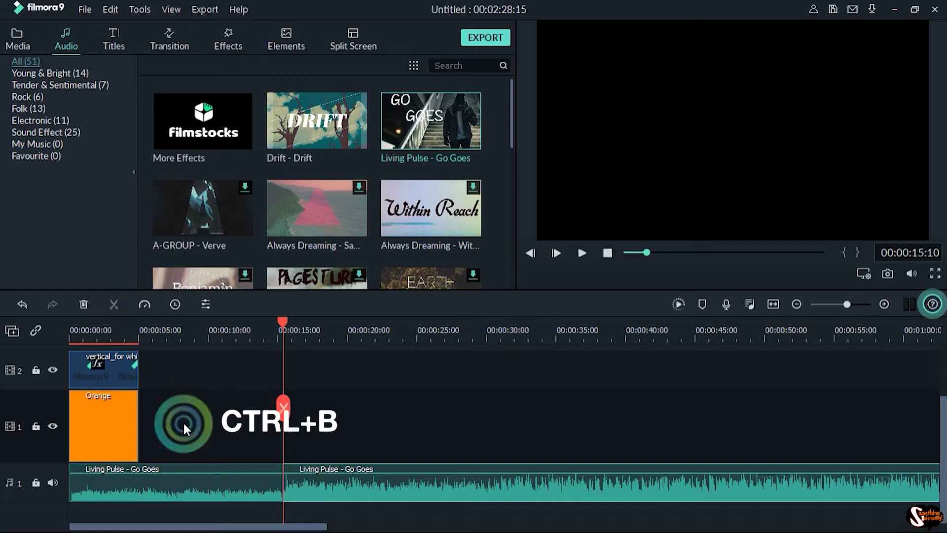
key("ctrl+z")
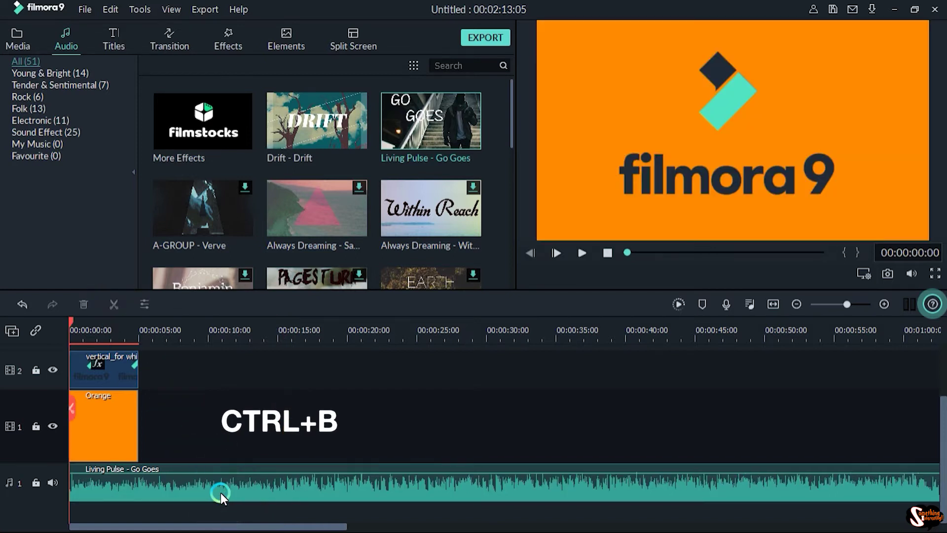
left_click_drag(72, 329, 137, 332)
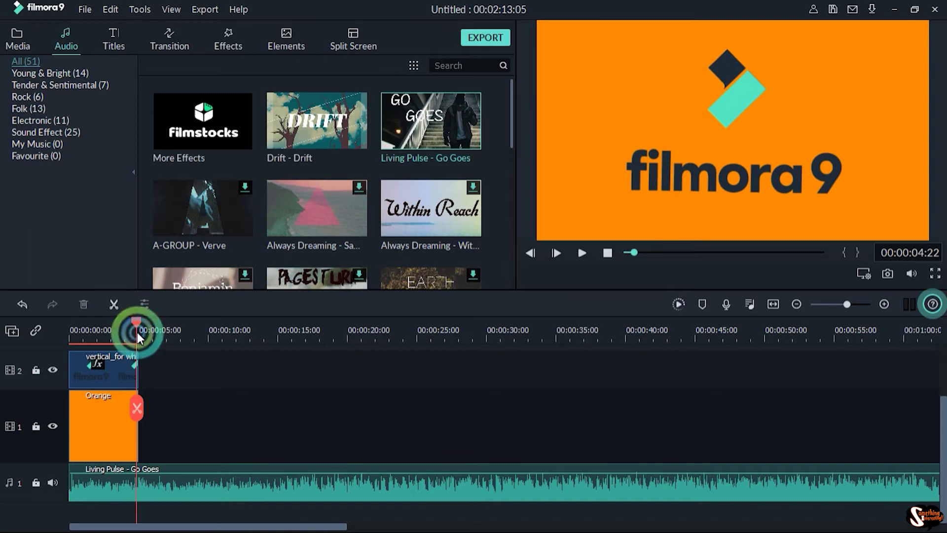
key("space")
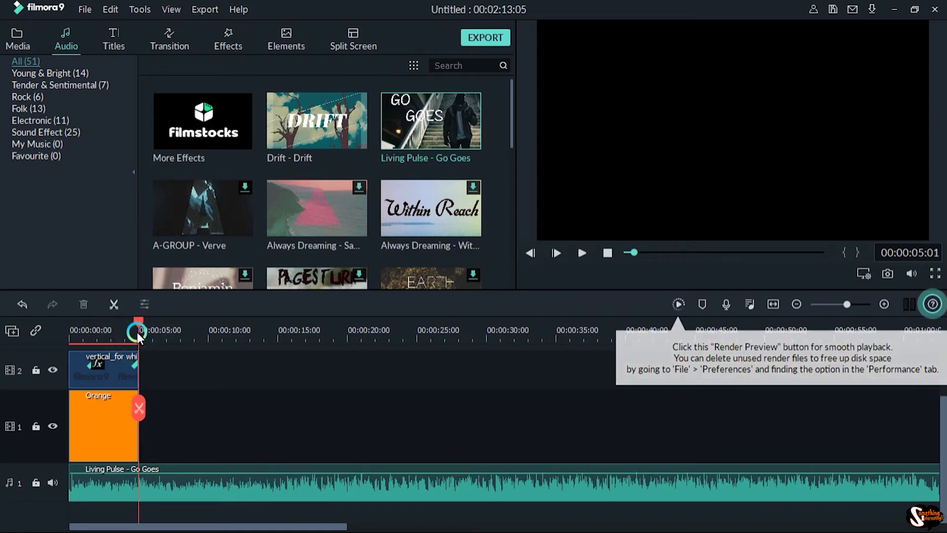
left_click(190, 482)
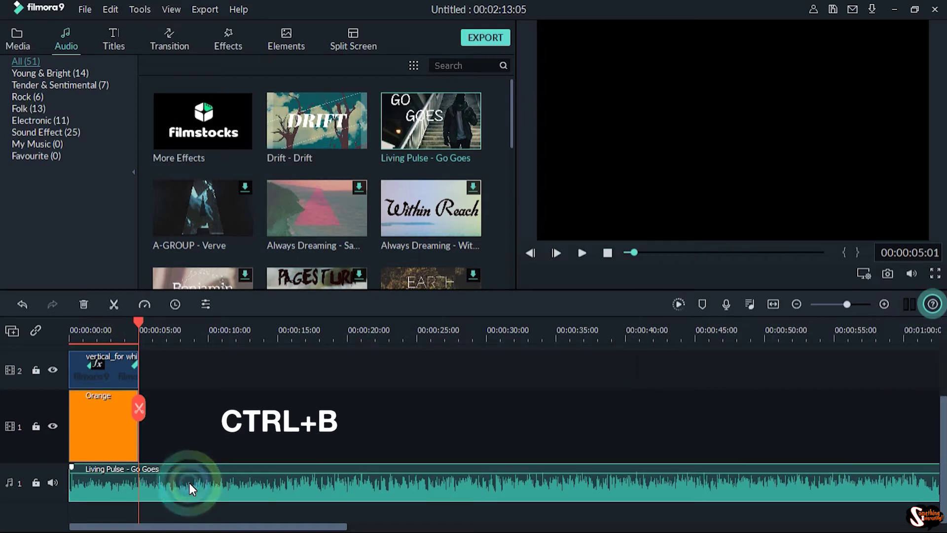
key("ctrl+b")
key("Delete")
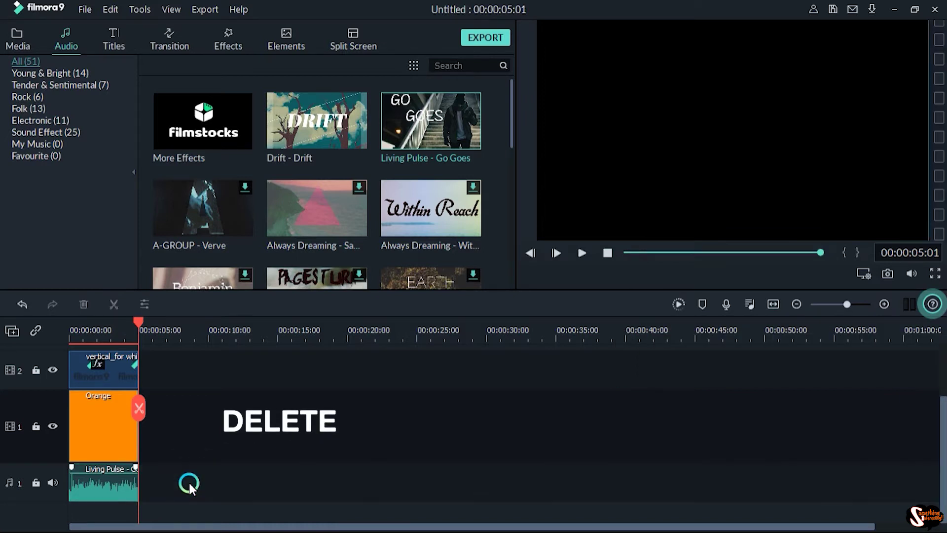
left_click_drag(135, 320, 70, 326)
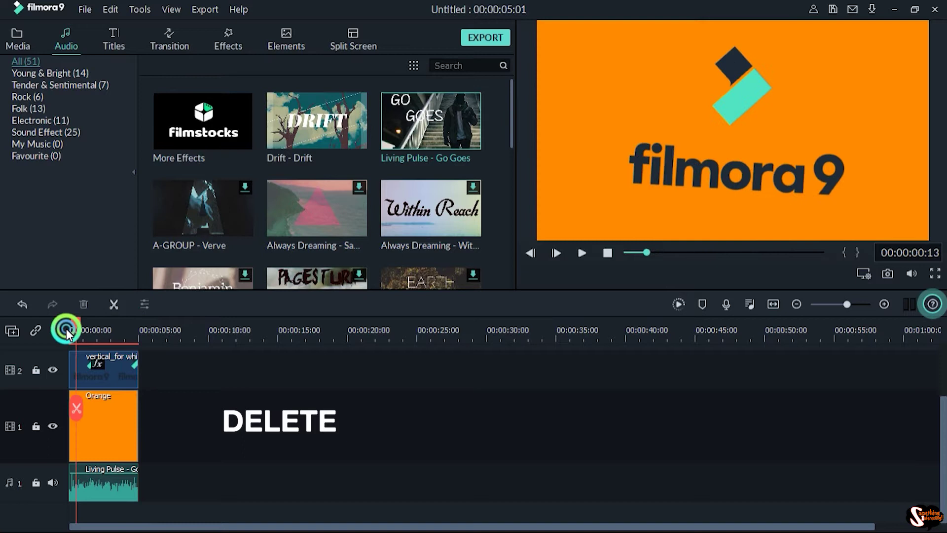
- Preview the intro, then add sample videos Travel 01, Travel 02 and Cherry Blossom to track 1
left_click(578, 255)
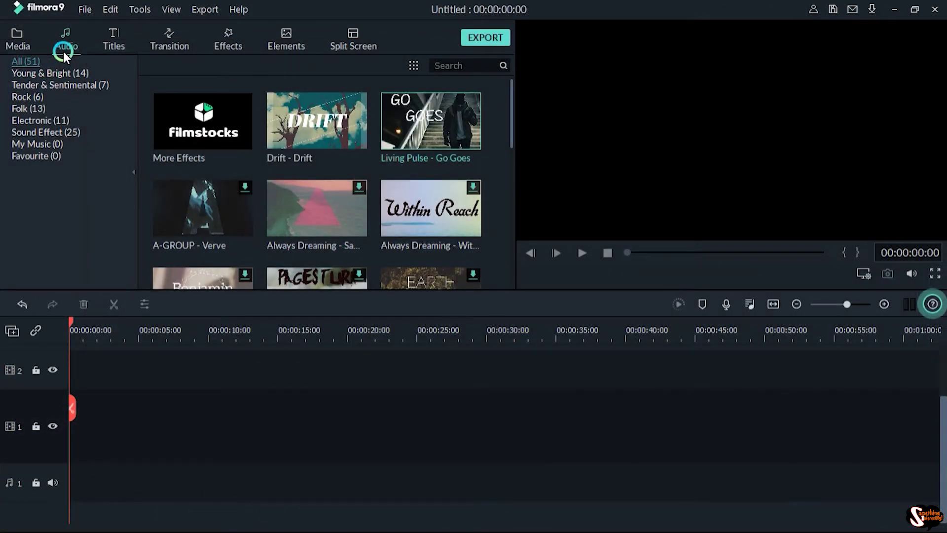
left_click(27, 41)
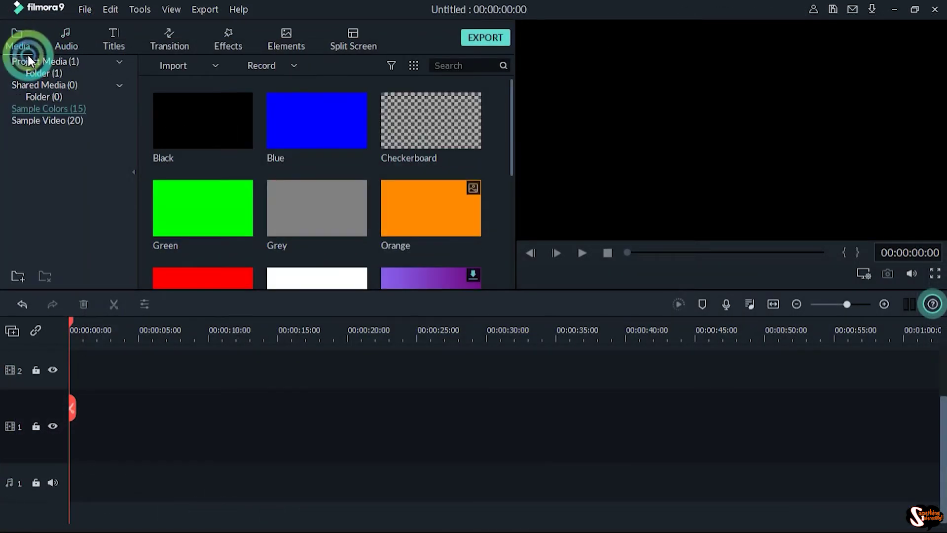
left_click(47, 120)
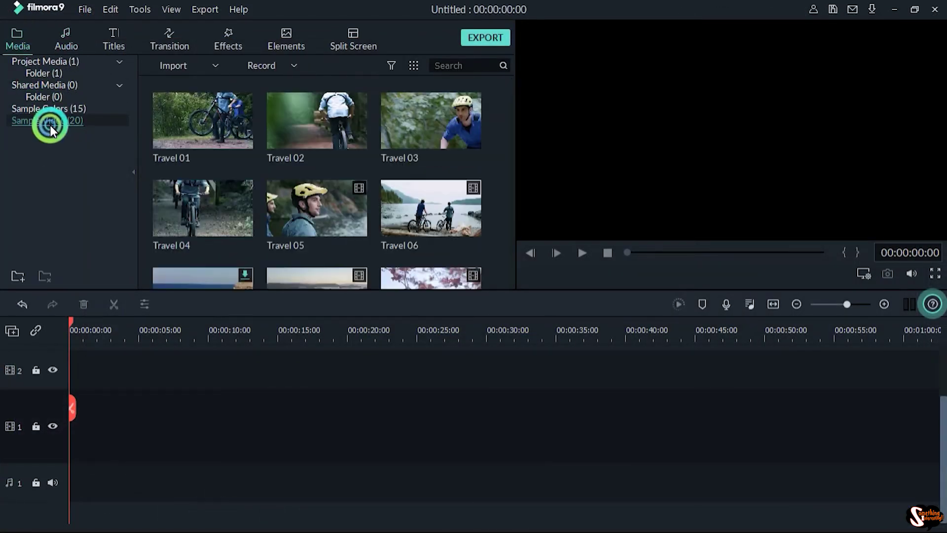
left_click(170, 134)
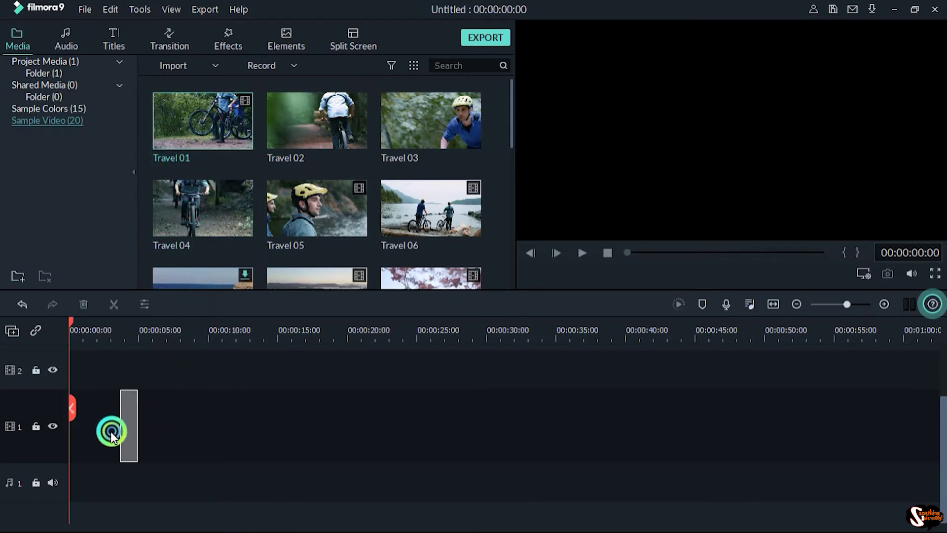
left_click_drag(224, 259, 74, 436)
left_click_drag(289, 134, 100, 425)
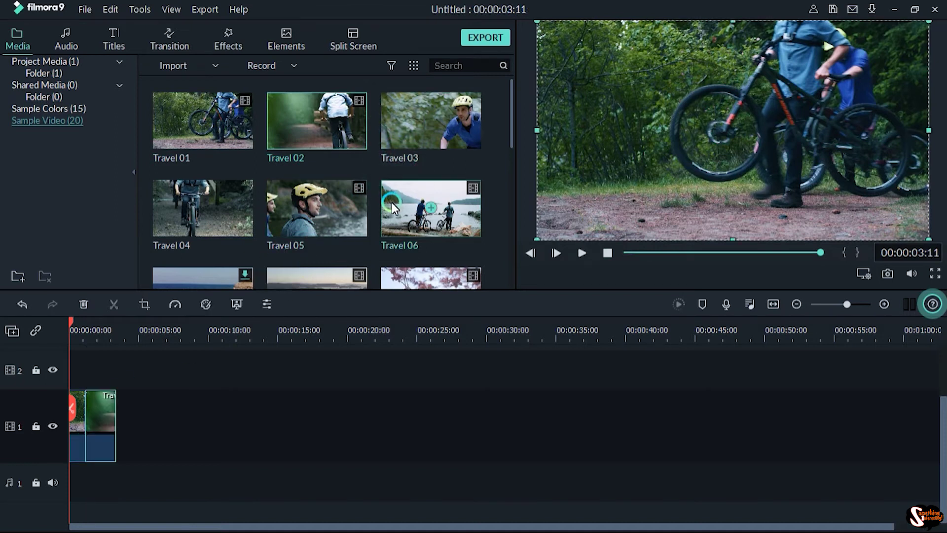
scroll(392, 202, "down", 5)
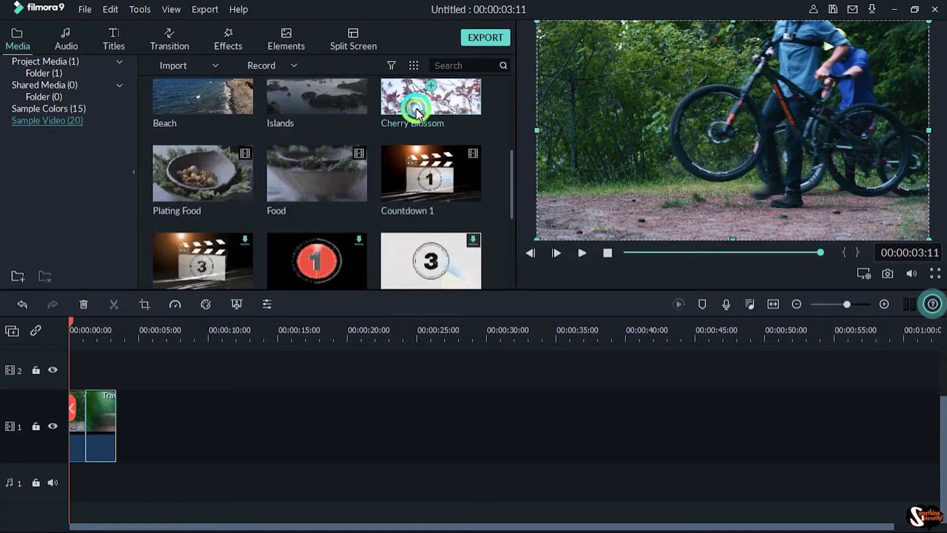
left_click_drag(430, 98, 129, 430)
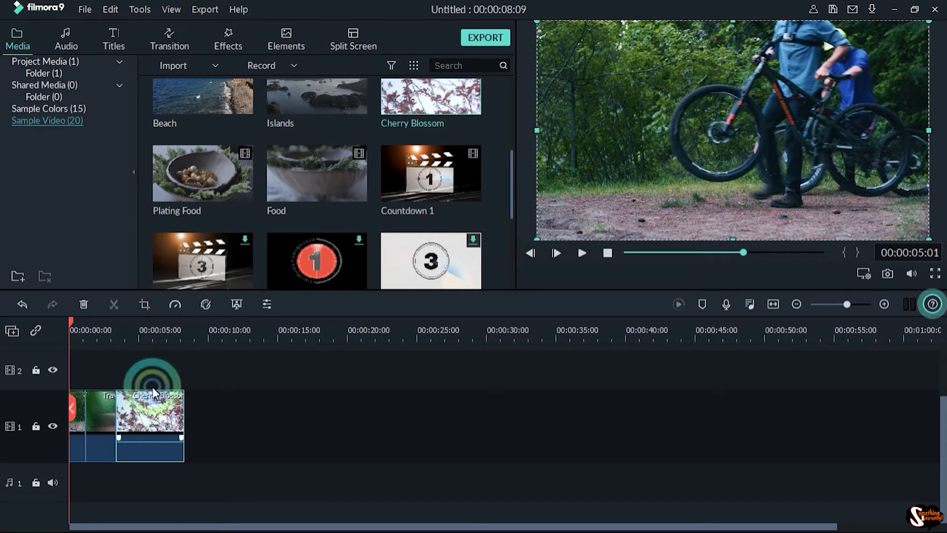
- Add a Dissolve transition between Travel 01 and Travel 02 and preview it
left_click(169, 37)
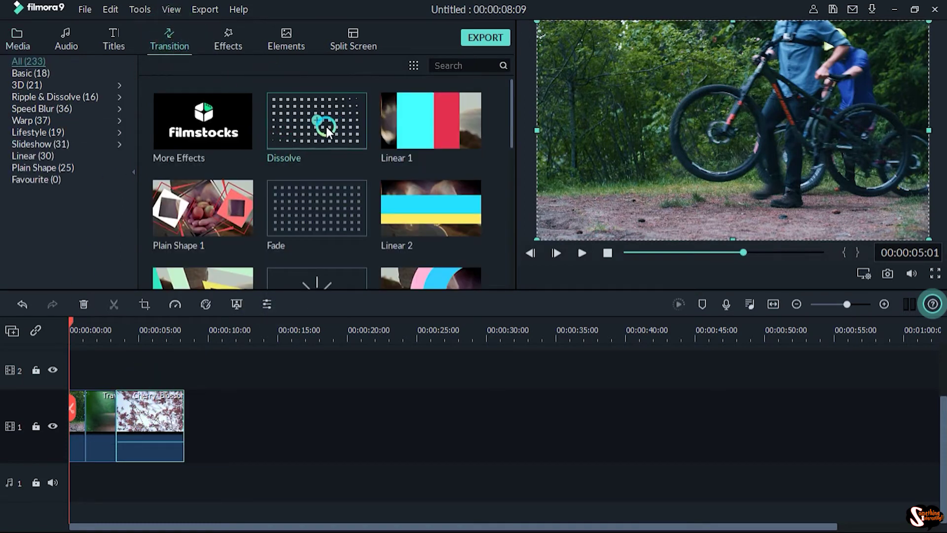
left_click_drag(327, 126, 84, 419)
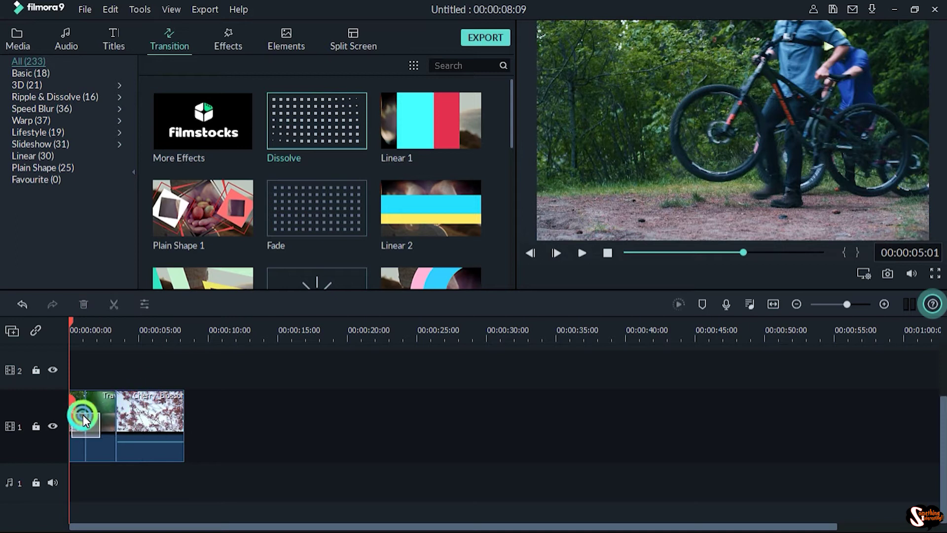
left_click(773, 304)
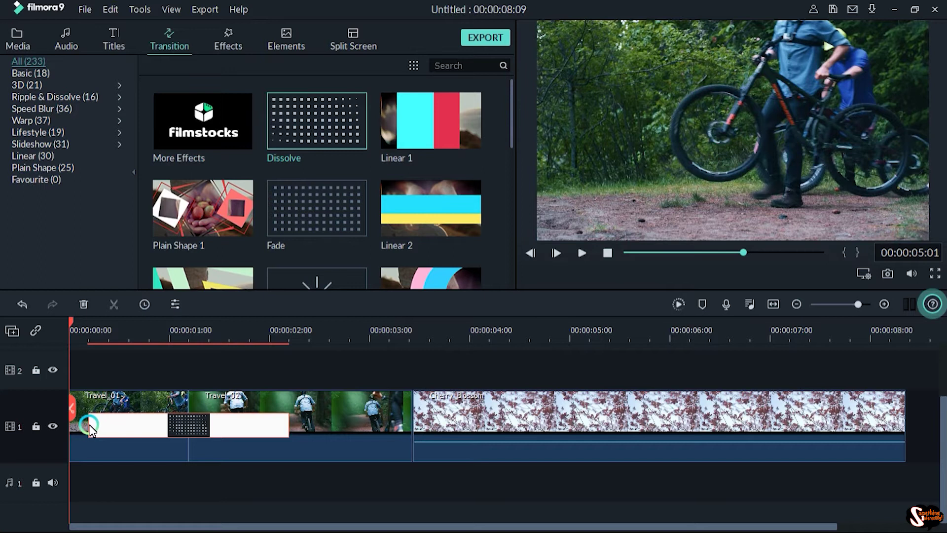
left_click(189, 423)
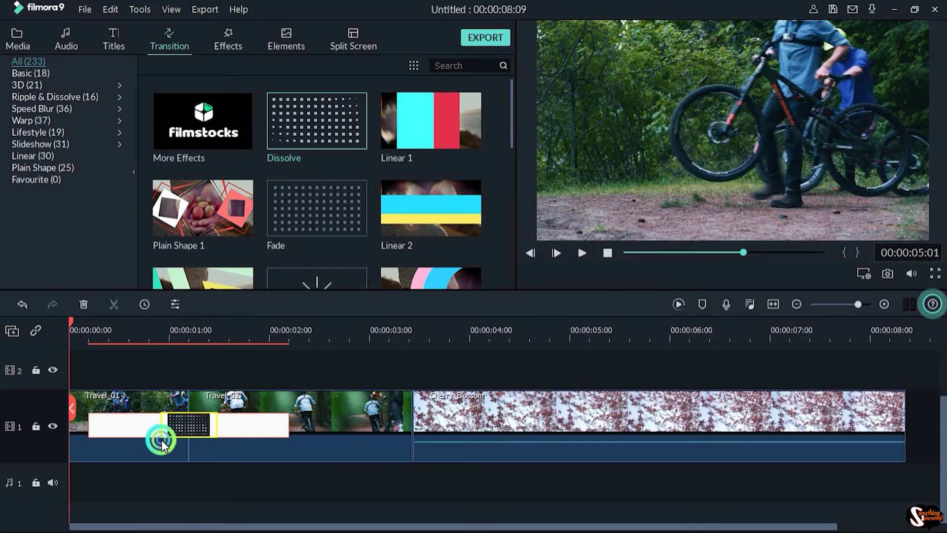
key("space")
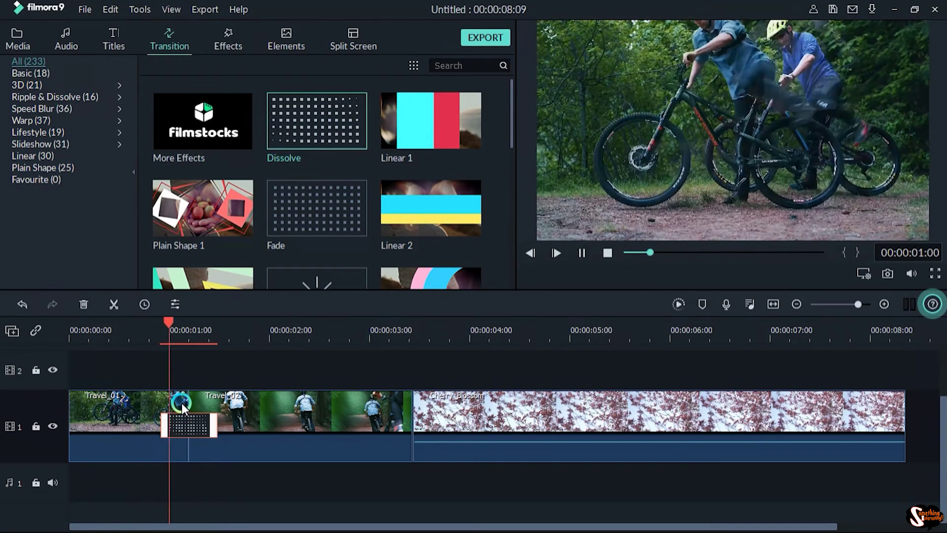
key("space")
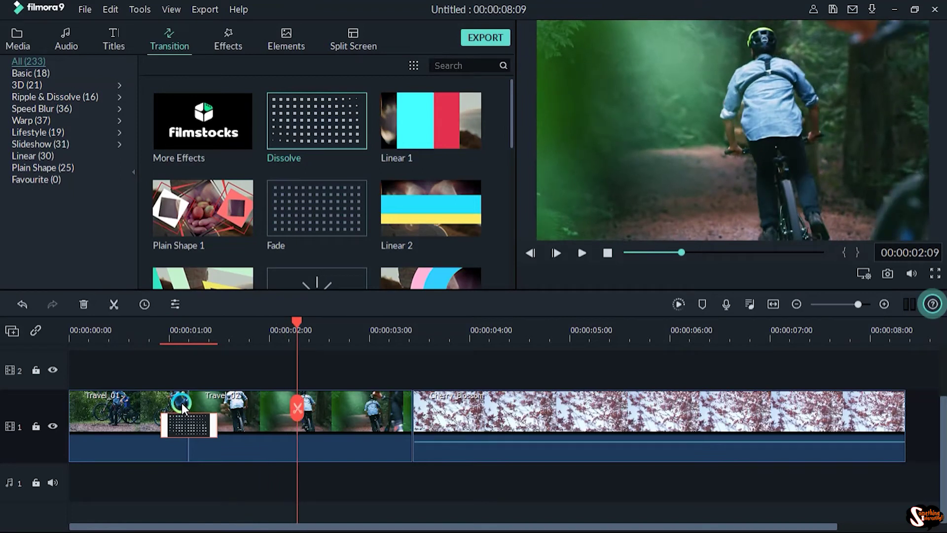
- Add a shortened Fade transition before Cherry Blossom and preview it
left_click_drag(304, 225, 361, 430)
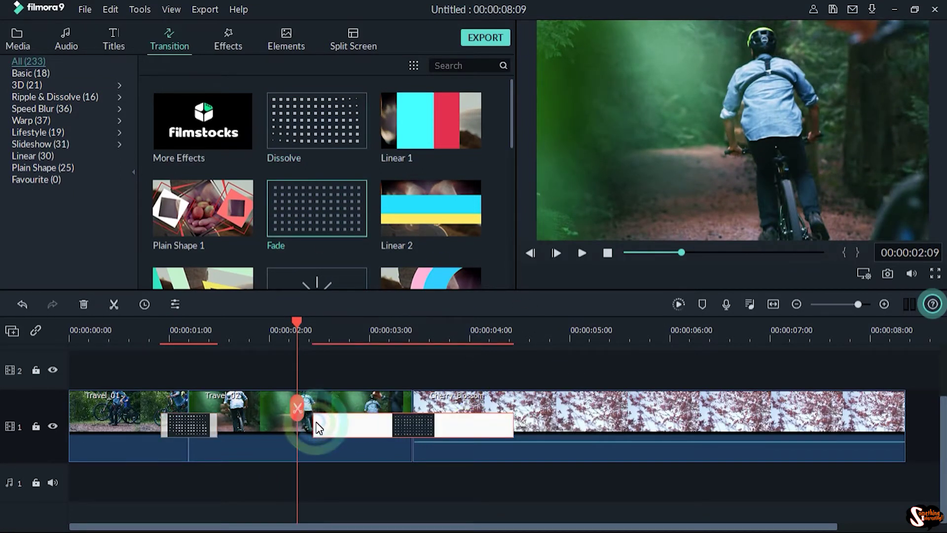
left_click(414, 423)
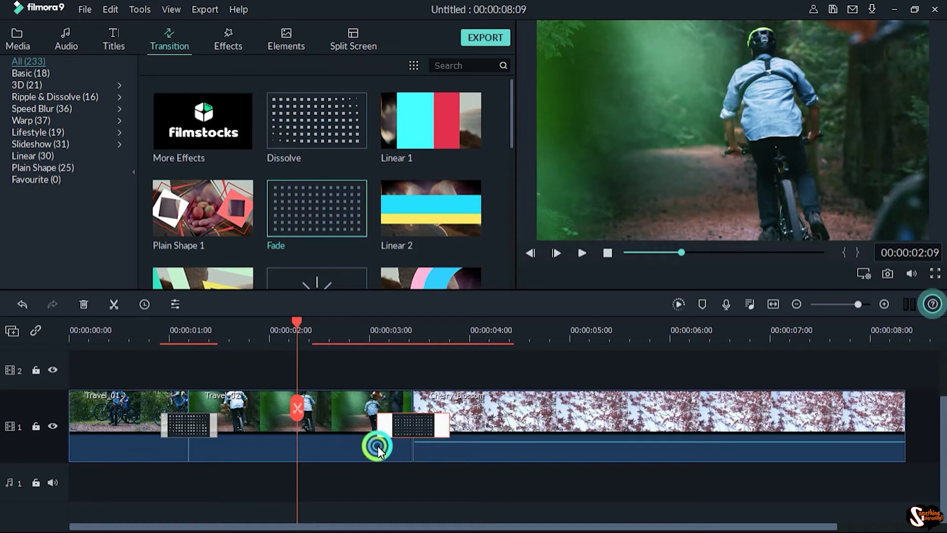
left_click_drag(454, 424, 441, 425)
key("space")
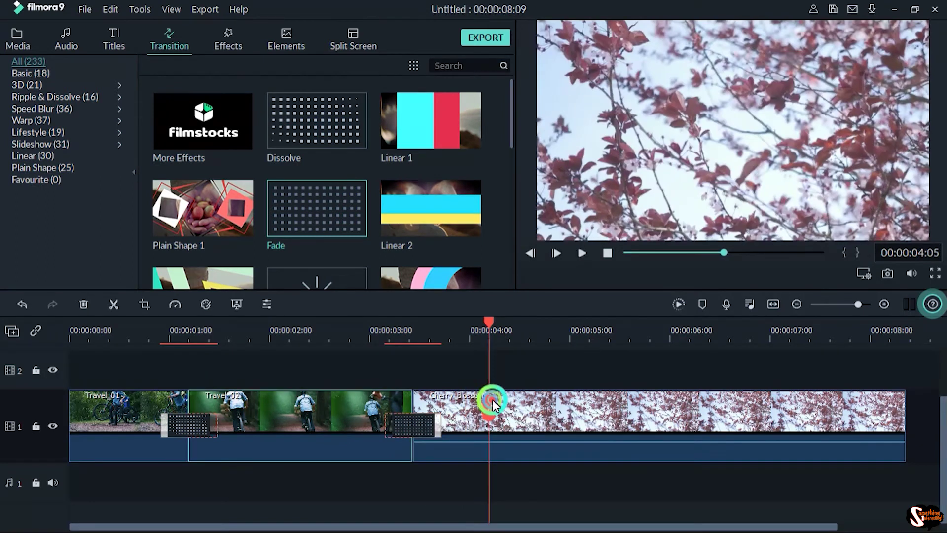
key("space")
left_click(565, 436)
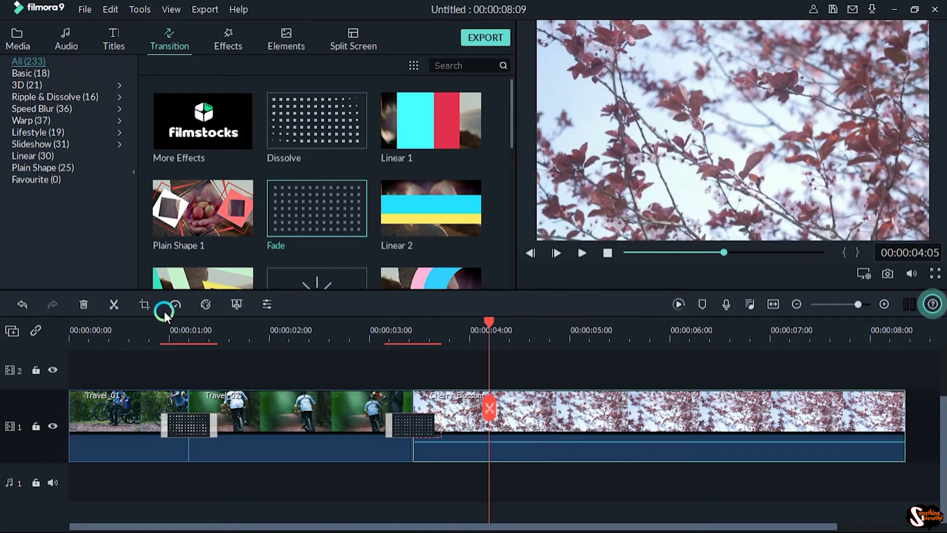
- Crop the Cherry Blossom clip to 1488×837 in Crop and Zoom
left_click(149, 305)
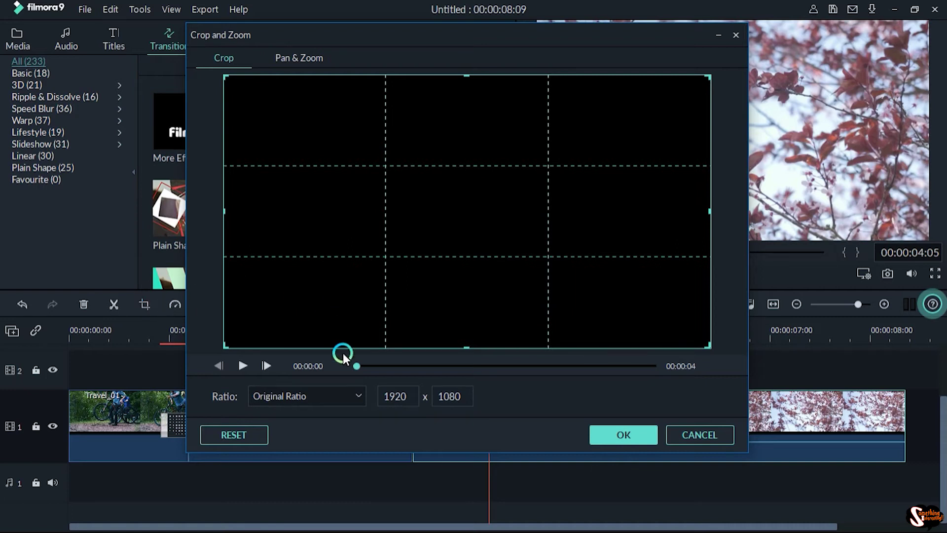
mouse_move(357, 366)
left_mouse_down()
mouse_move(416, 365)
mouse_move(341, 370)
left_mouse_up()
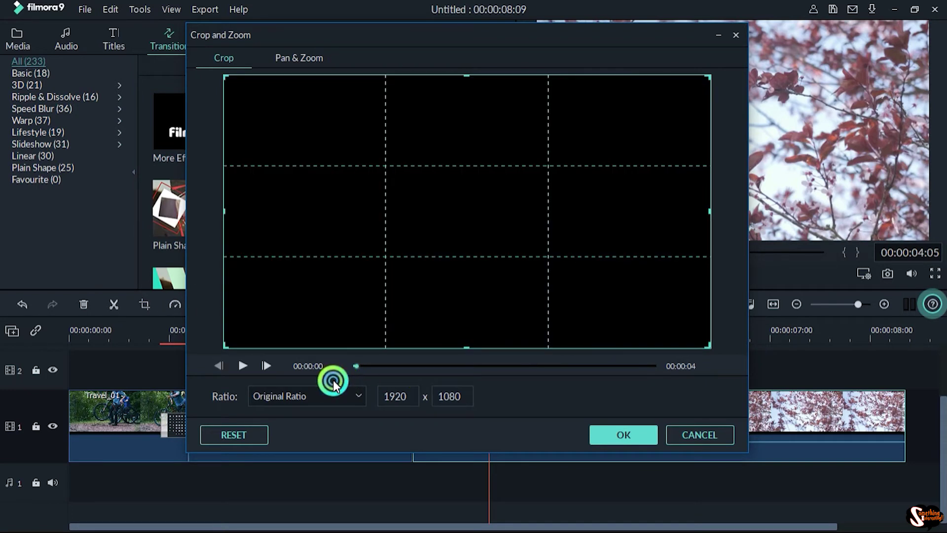
left_click_drag(228, 79, 337, 161)
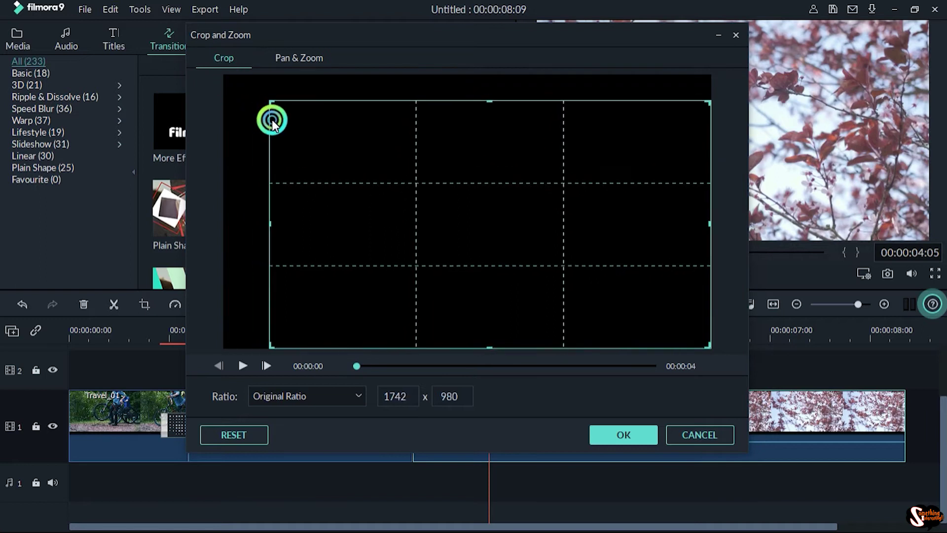
left_click_drag(357, 366, 631, 365)
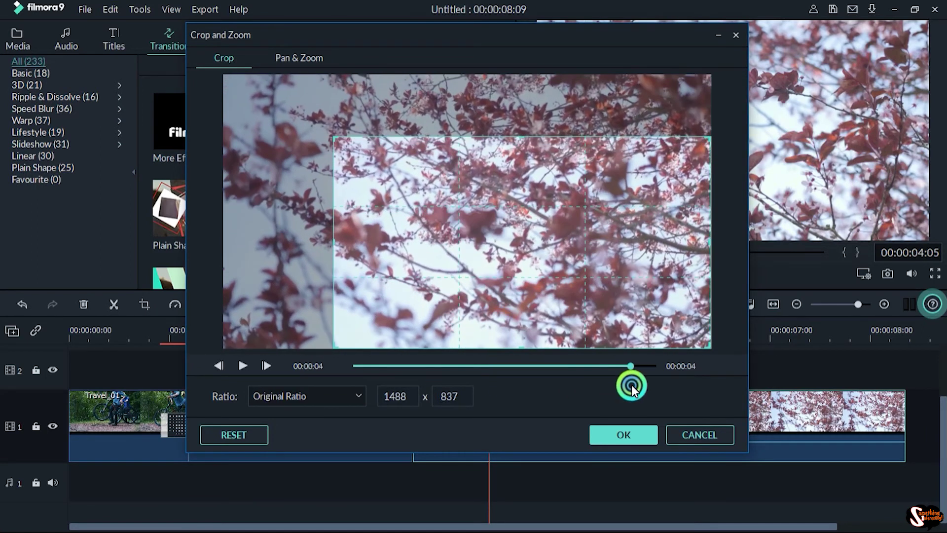
left_click(619, 437)
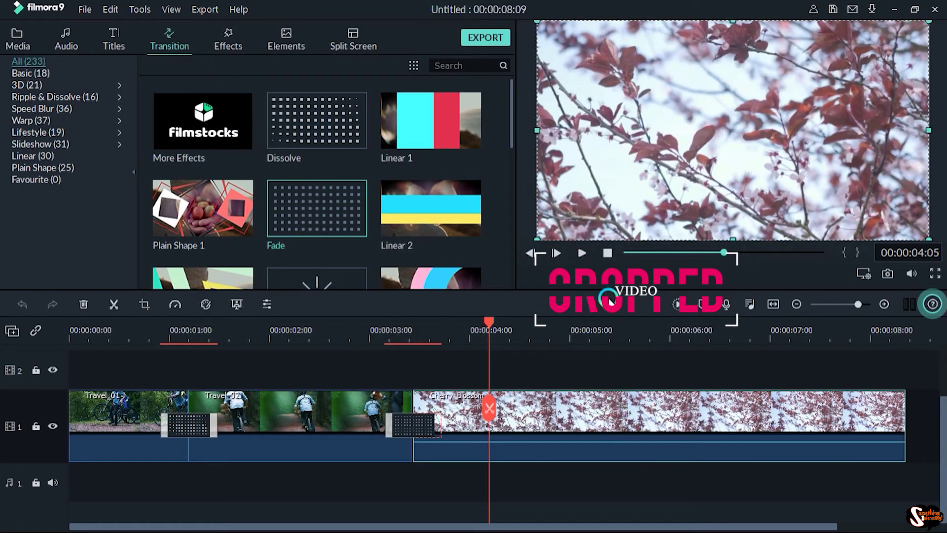
- Shrink the Pan & Zoom End rectangle to about 893x502 and play the result
left_click(147, 304)
left_click(295, 55)
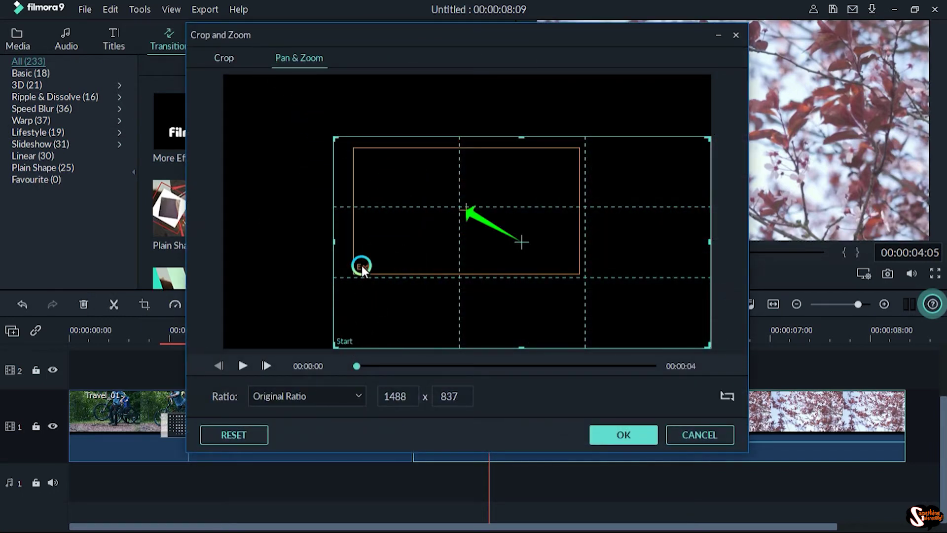
mouse_move(362, 265)
left_mouse_down()
mouse_move(441, 277)
mouse_move(441, 291)
left_mouse_up()
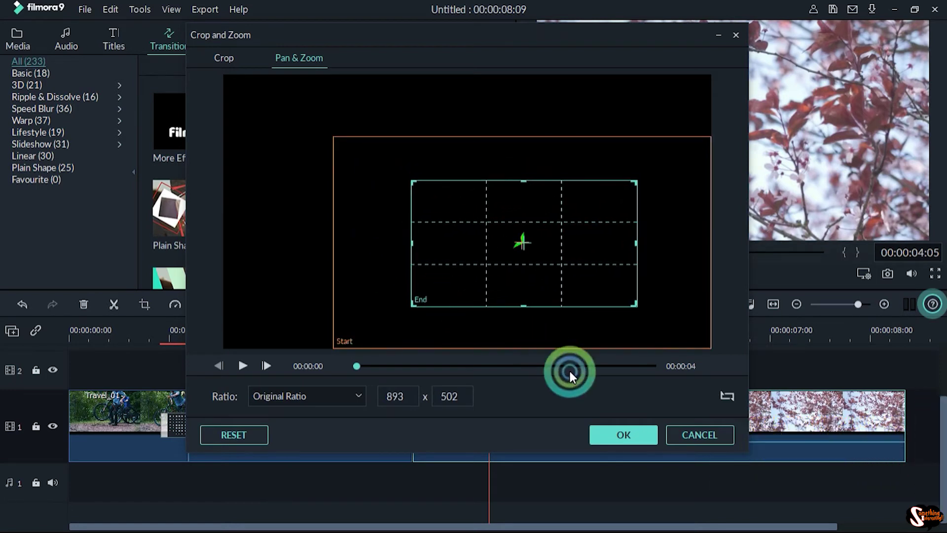
left_click(612, 427)
key("space")
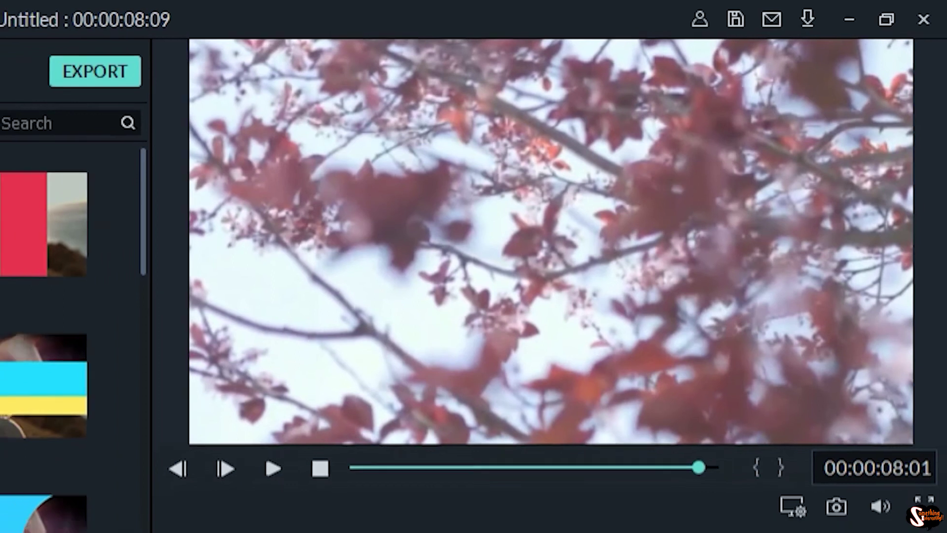
left_click(490, 344)
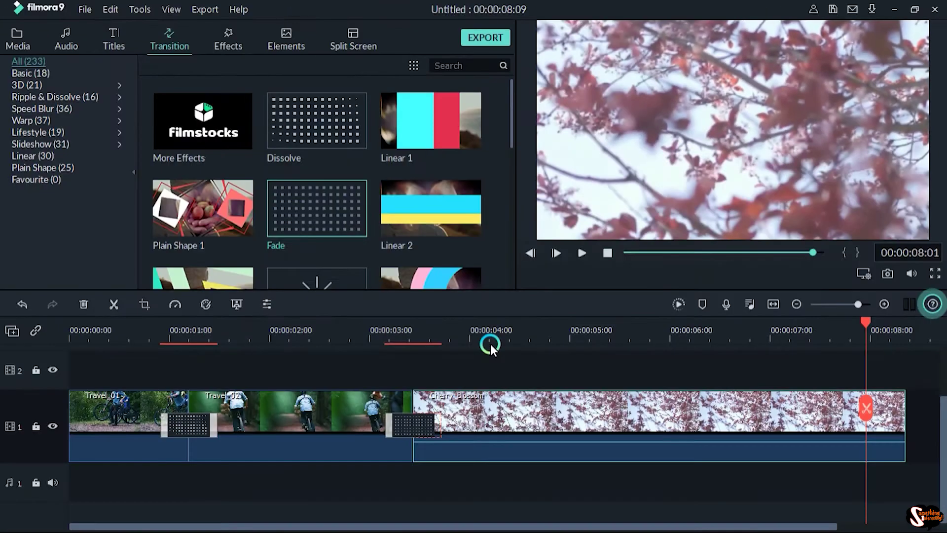
- Place Element Handdrawn 2 on track 2, trim it to about 3 seconds, and preview
left_click(288, 30)
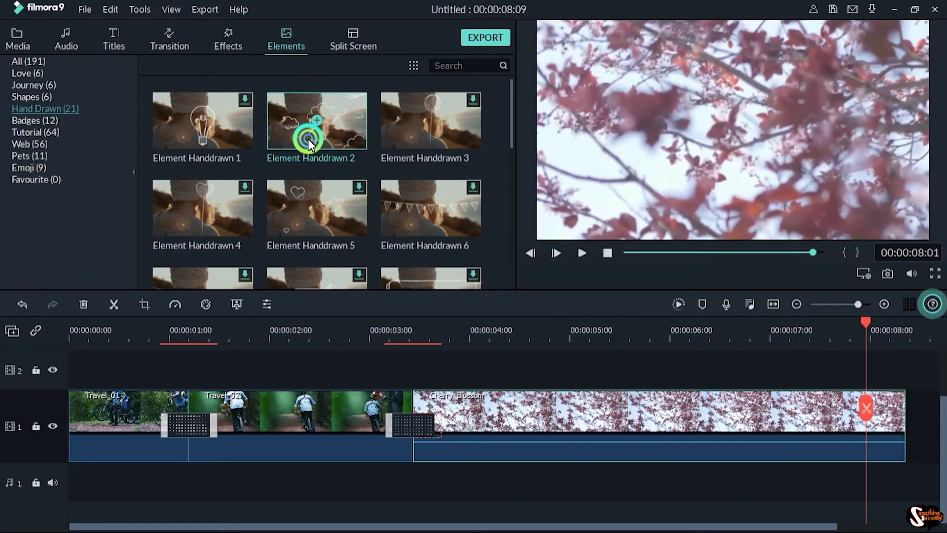
left_click_drag(308, 139, 51, 353)
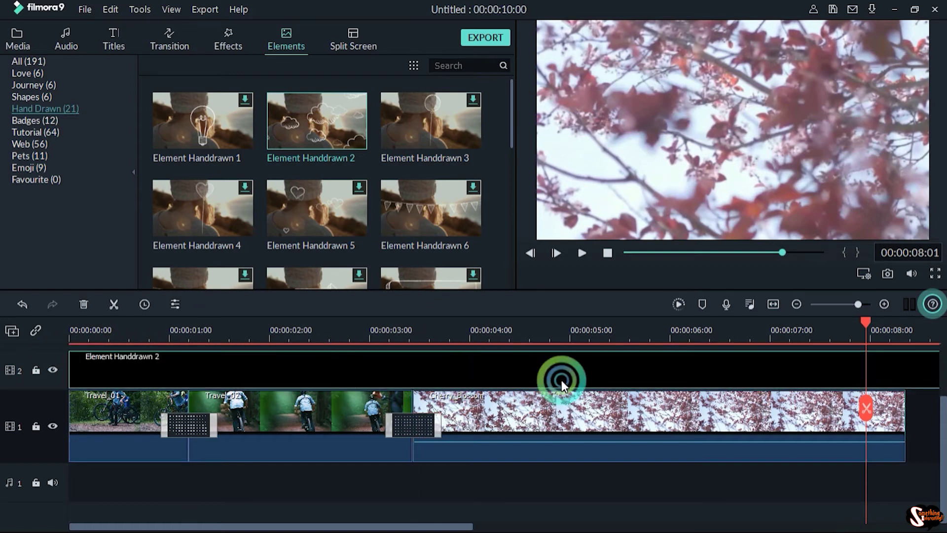
left_click(774, 304)
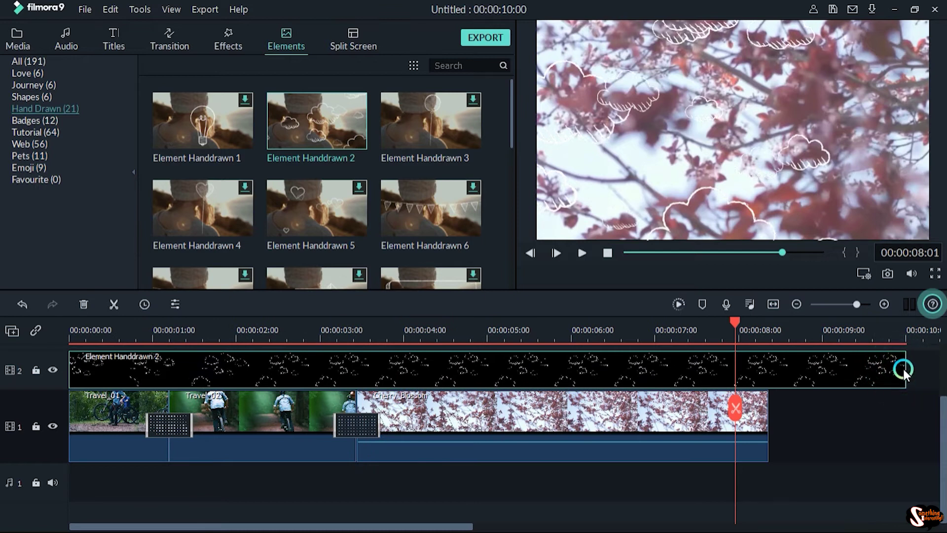
left_click_drag(904, 370, 356, 374)
left_click(157, 332)
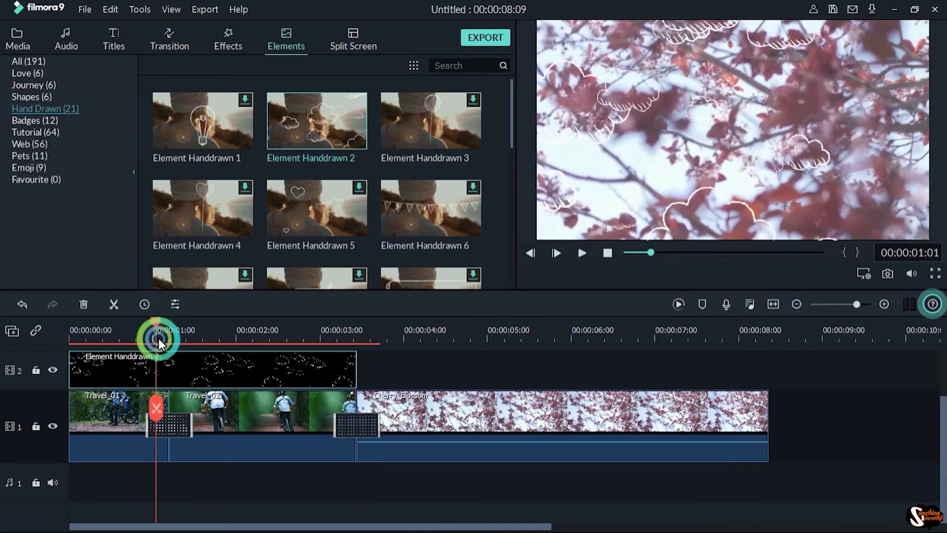
left_click_drag(156, 333, 108, 333)
key("space")
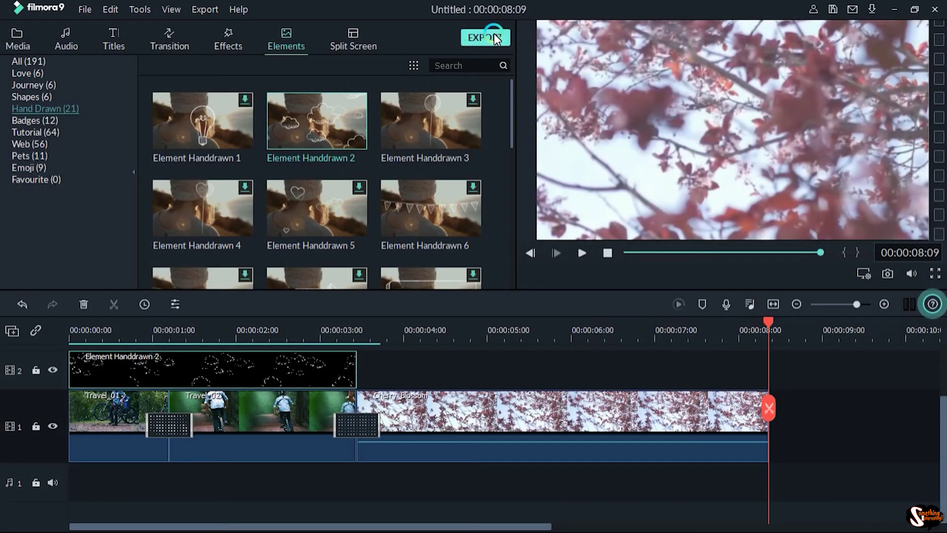
- Name the MP4 export 'My Video 1' and set its save folder to Downloads
left_click(493, 36)
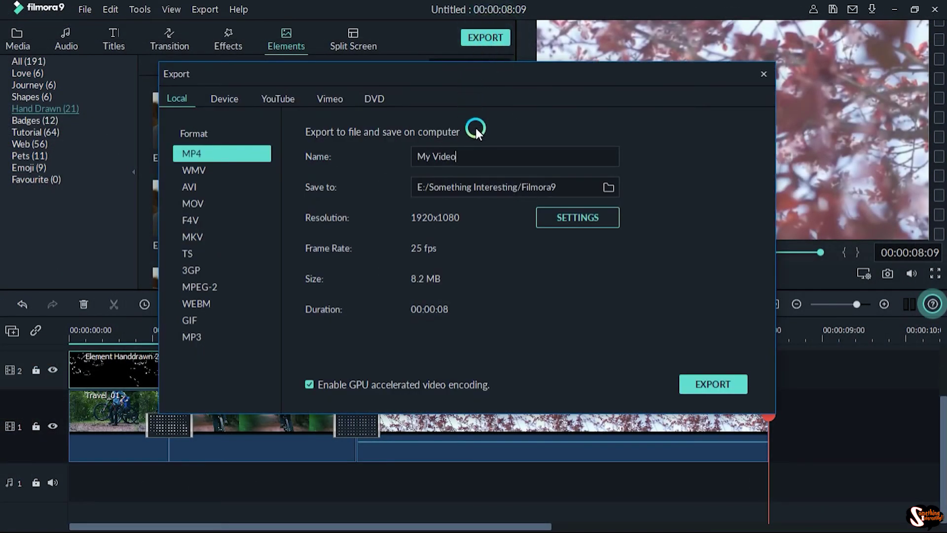
type(" 1")
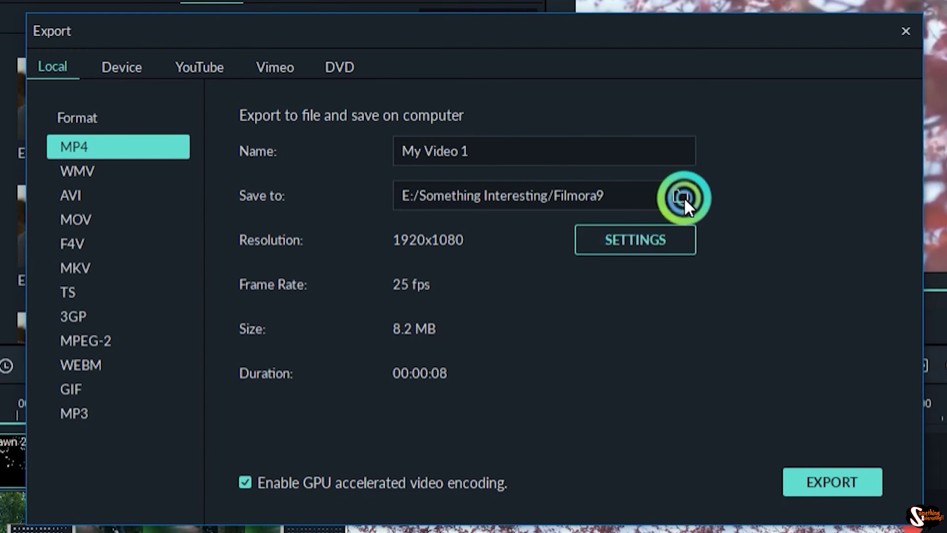
left_click(684, 197)
left_click(118, 227)
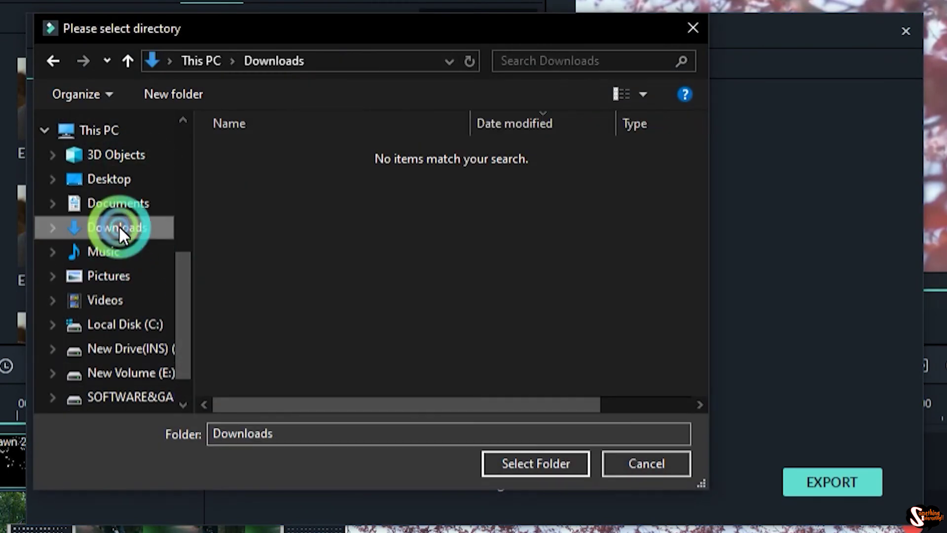
left_click(536, 463)
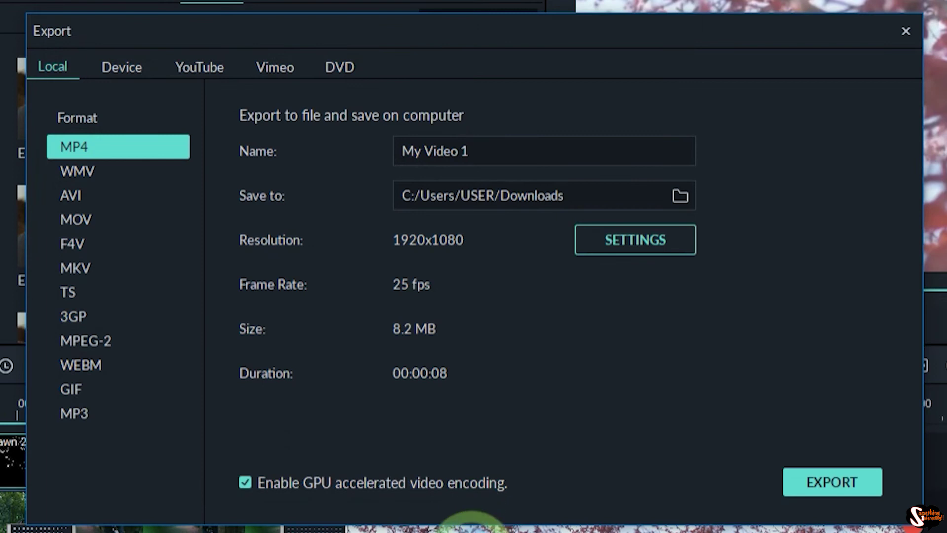
left_click(645, 232)
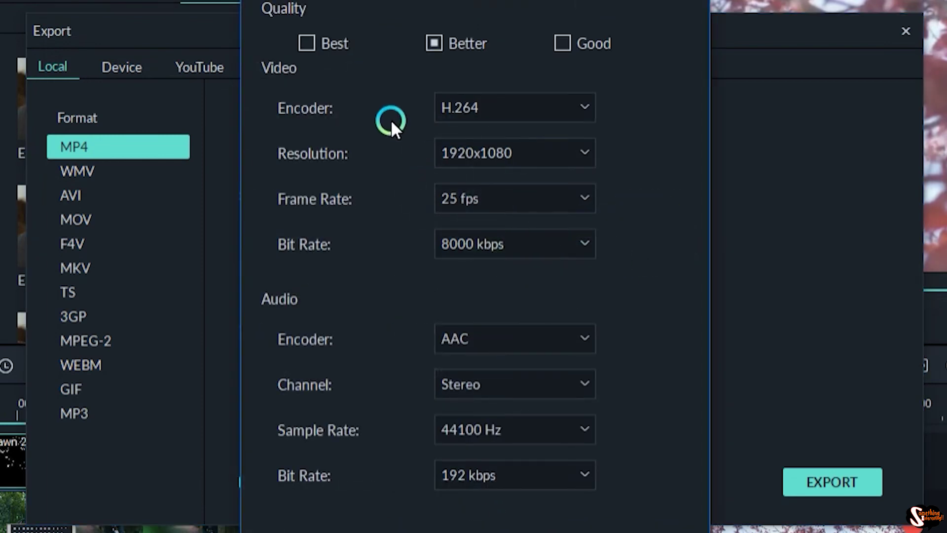
left_click(308, 43)
left_click(435, 43)
left_click(562, 43)
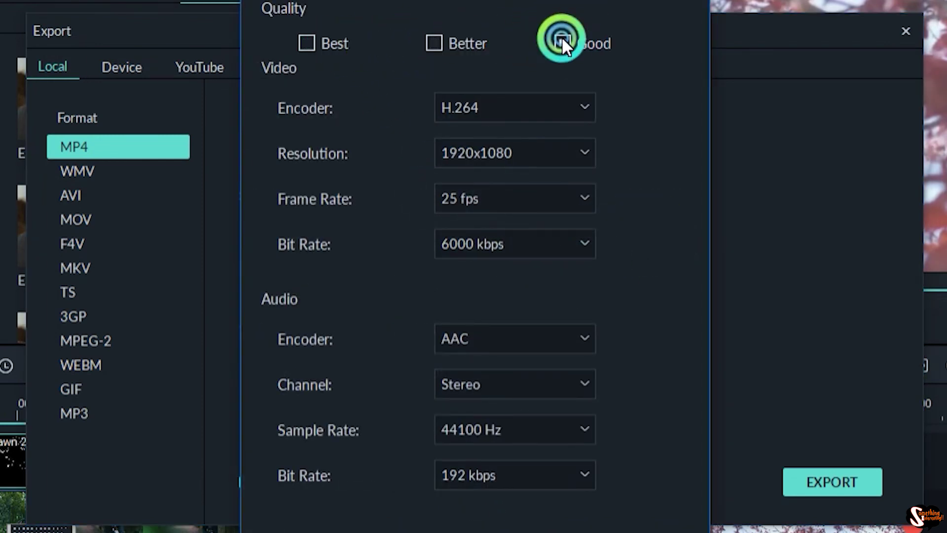
left_click(434, 43)
left_click(509, 153)
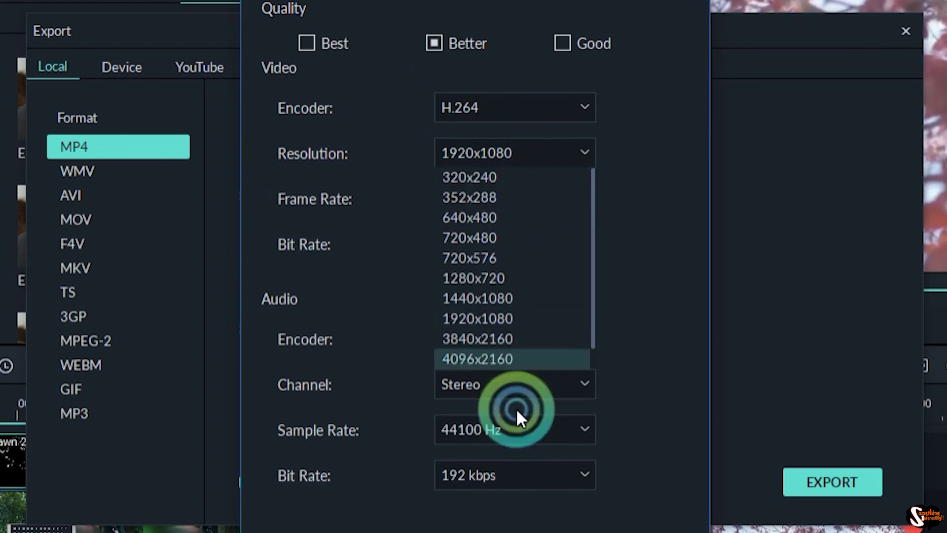
left_click(556, 153)
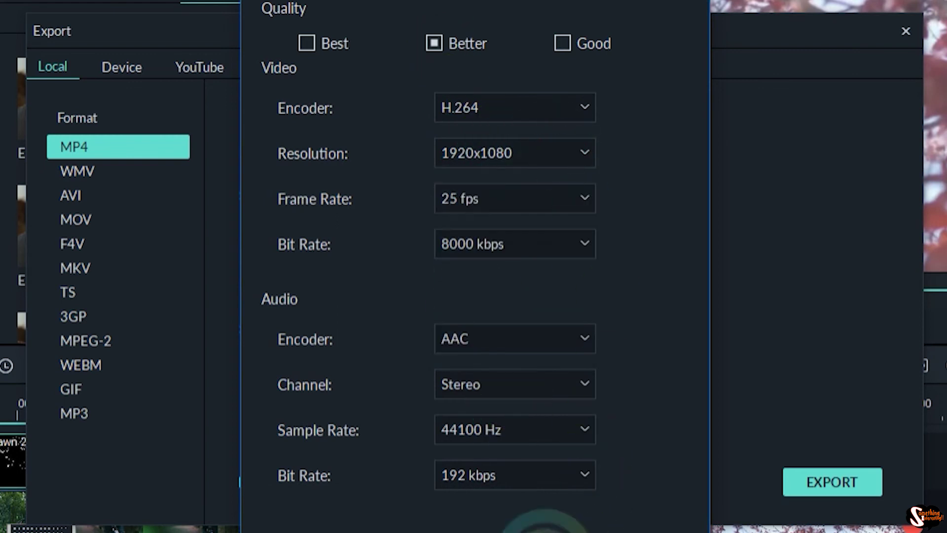
left_click(142, 297)
left_click(84, 170)
left_click(74, 195)
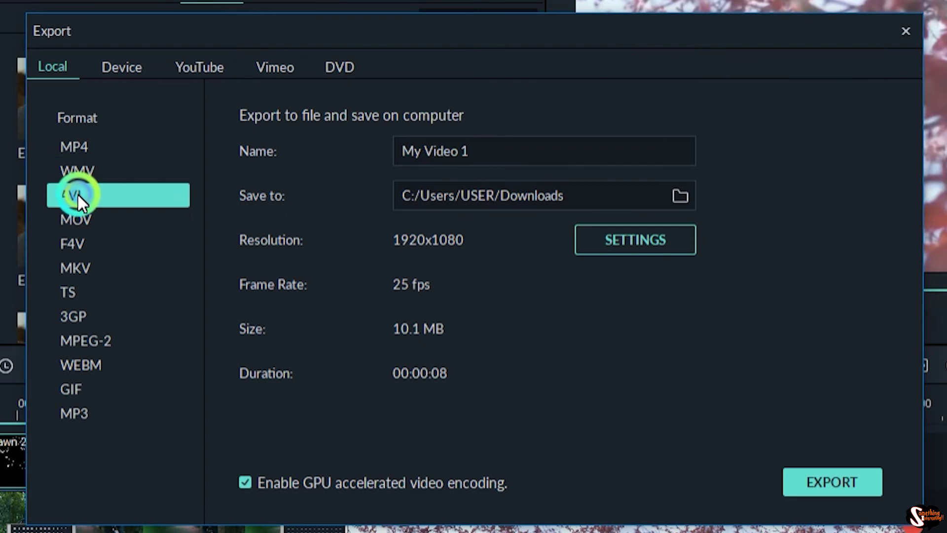
left_click(77, 220)
left_click(74, 244)
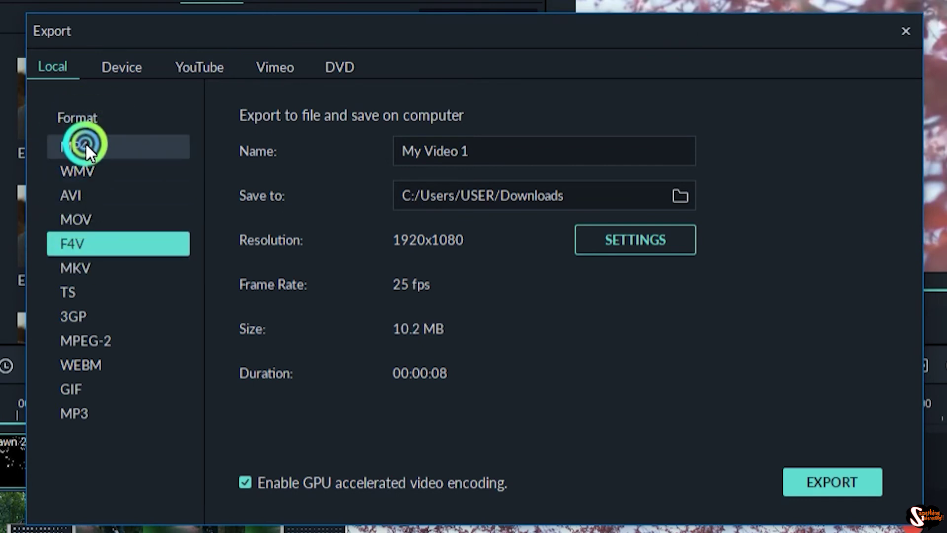
left_click(81, 144)
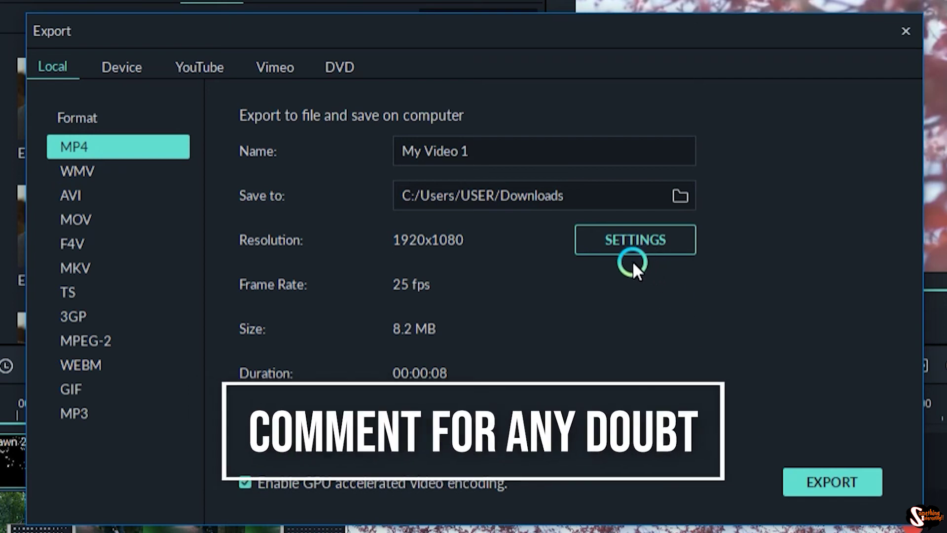
- Start the export render of My Video 1.mp4 and let it run to 100%
left_click(824, 487)
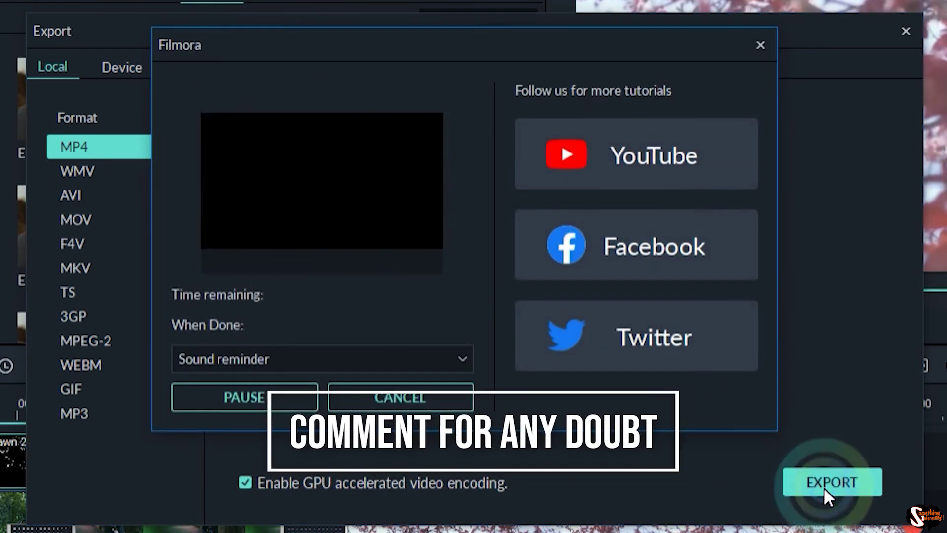